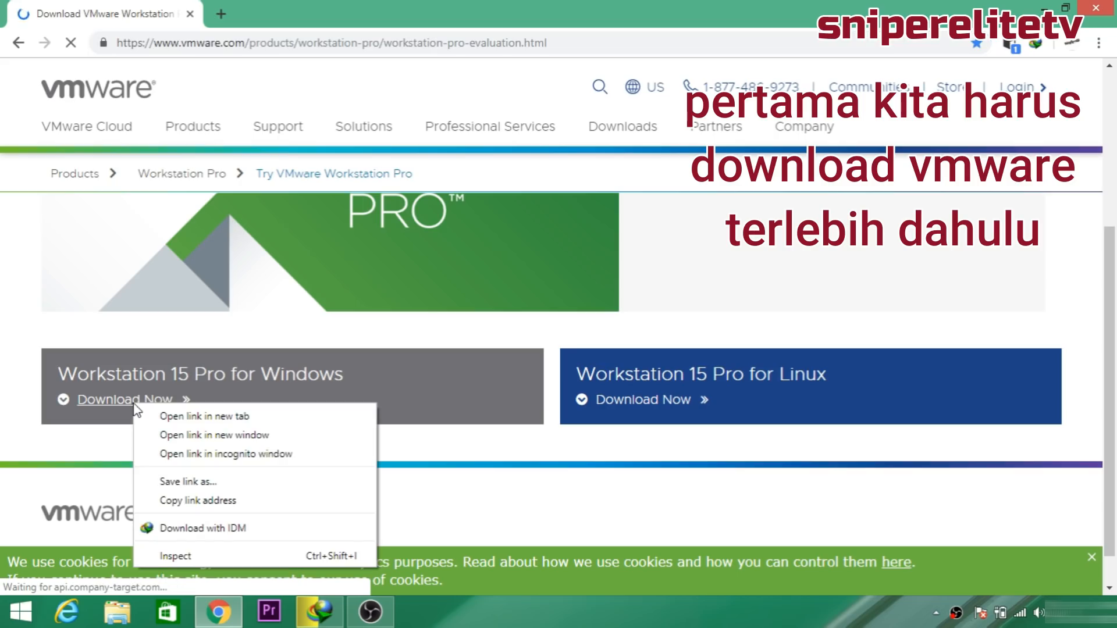
Send the 511.29 MB Workstation 15 Pro for Windows installer to IDM and start downloading it.
left_click(233, 527)
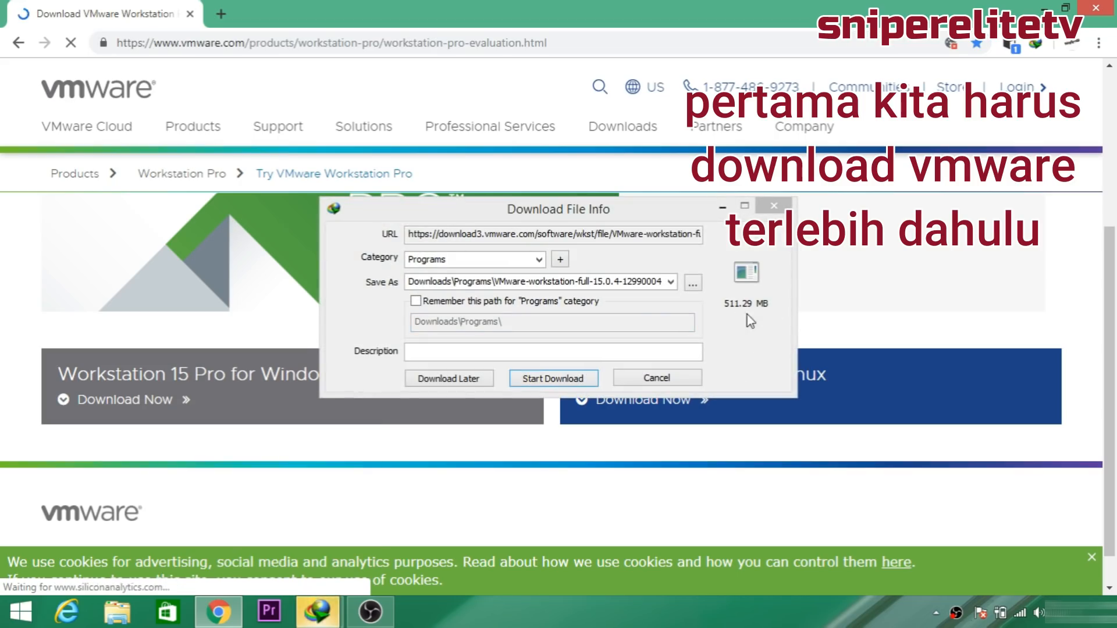
left_click(553, 377)
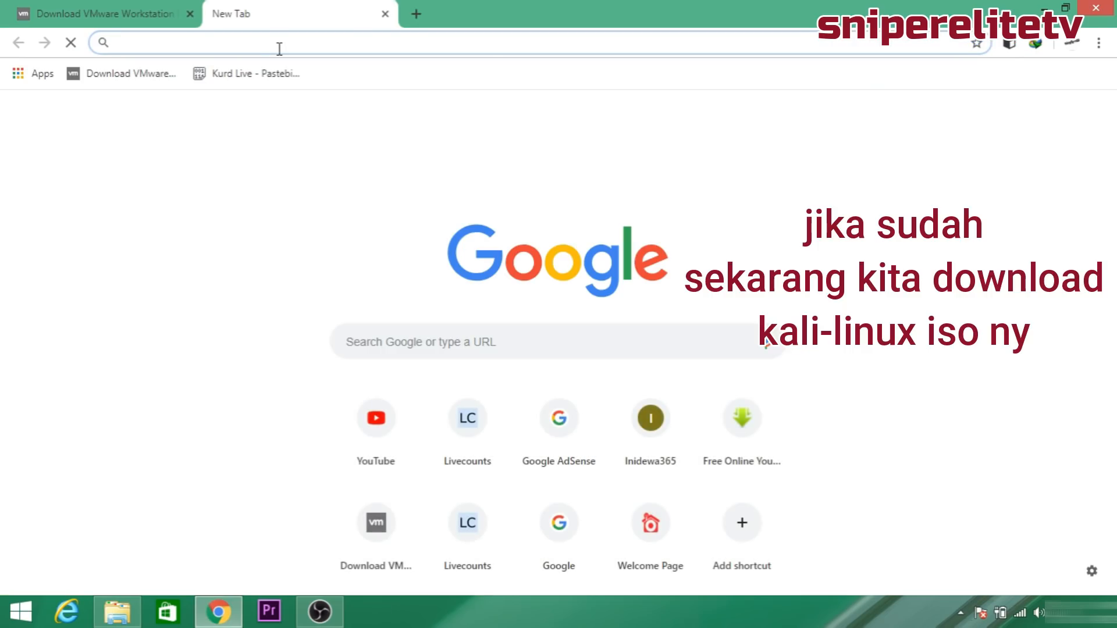
Search for 'kalilinux download' and open the official kali.org downloads page.
type("kali")
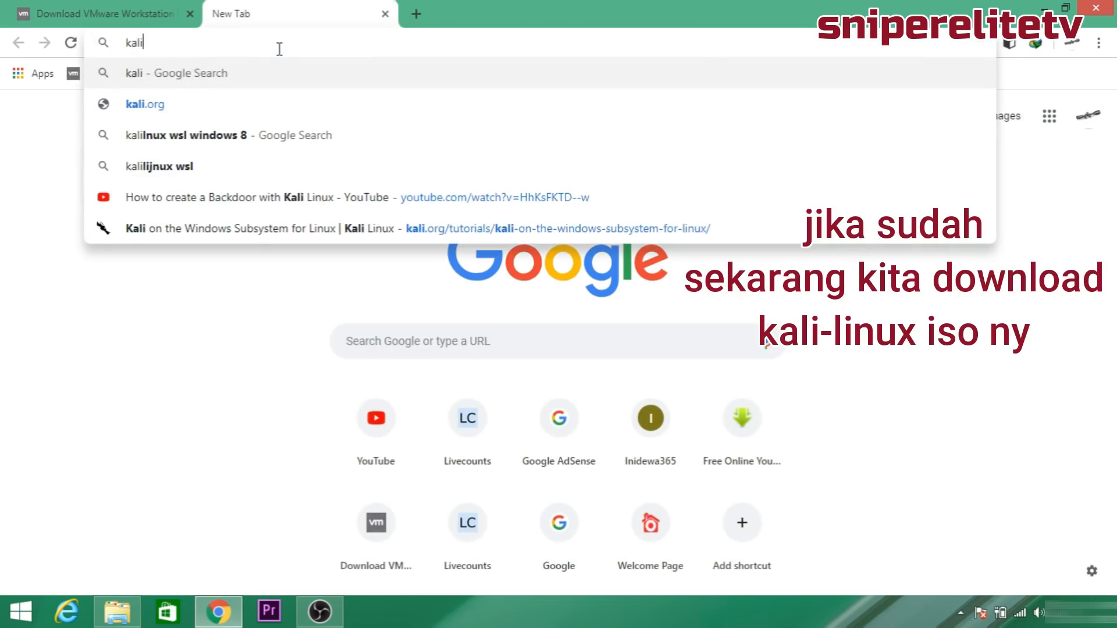
type("linux download'")
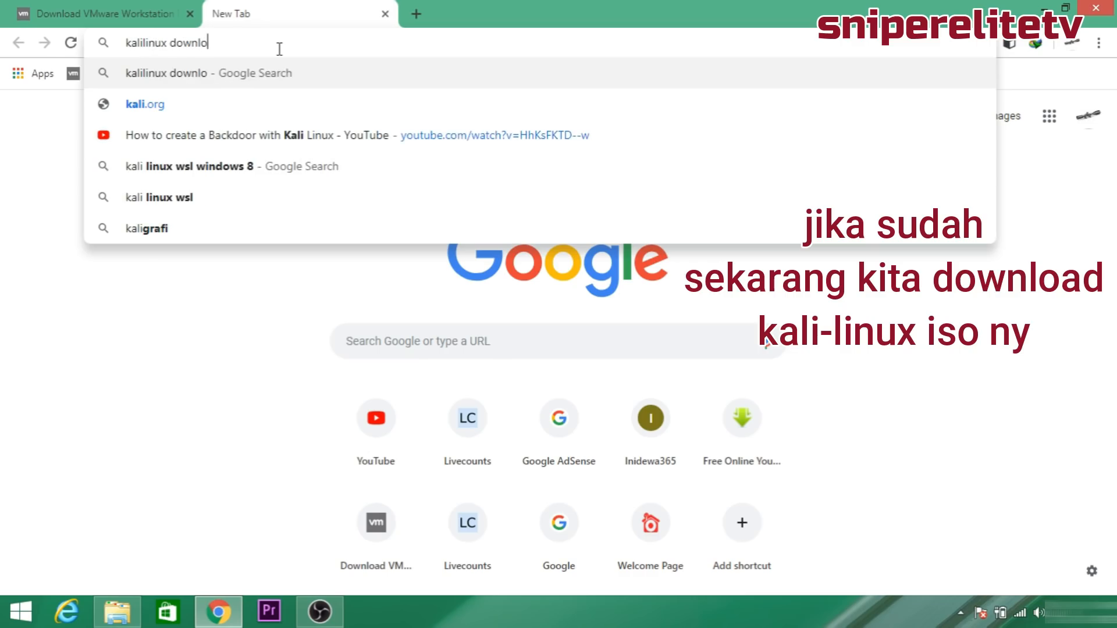
key("BackSpace")
key("Return")
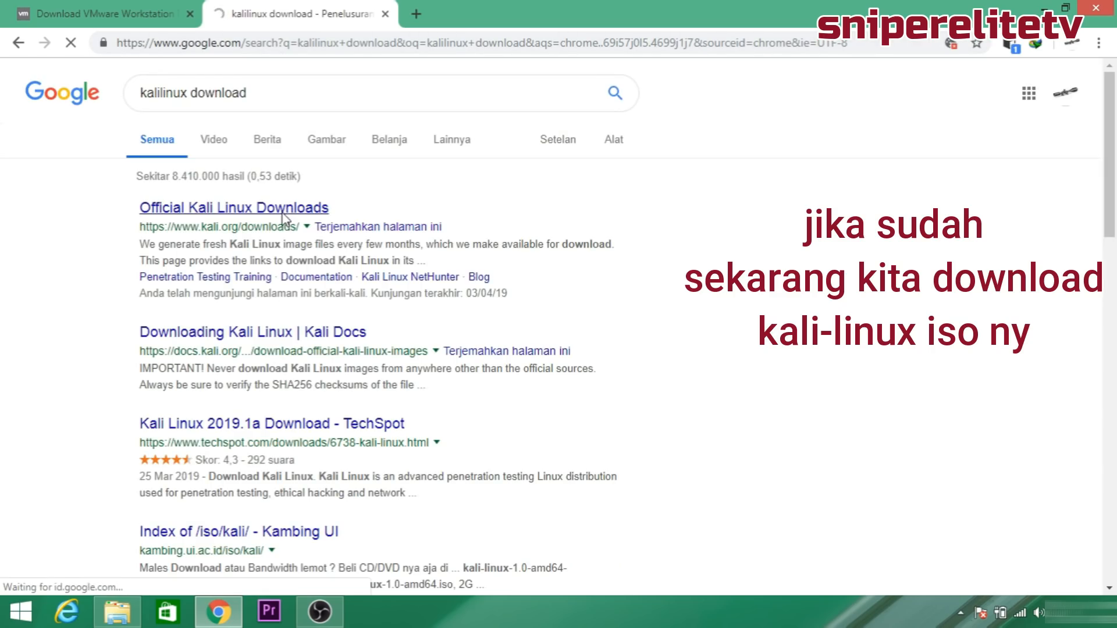
left_click(283, 215)
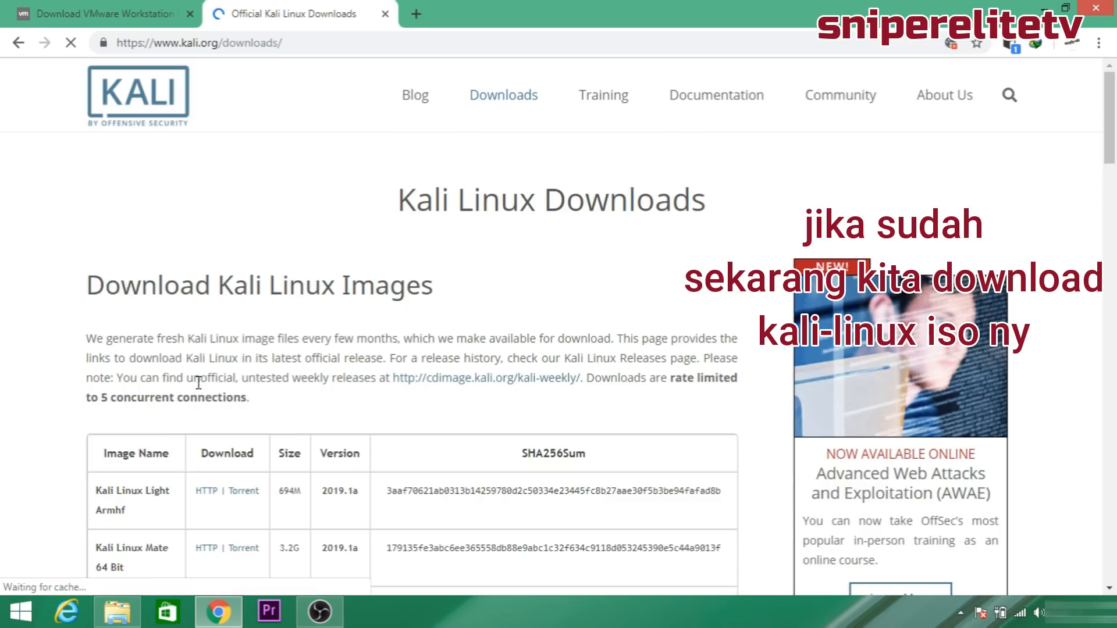
Download the 3.191 GB Kali Linux Mate 64 Bit ISO over HTTP with IDM.
scroll(232, 287, "down", 2)
scroll(195, 326, "down", 2)
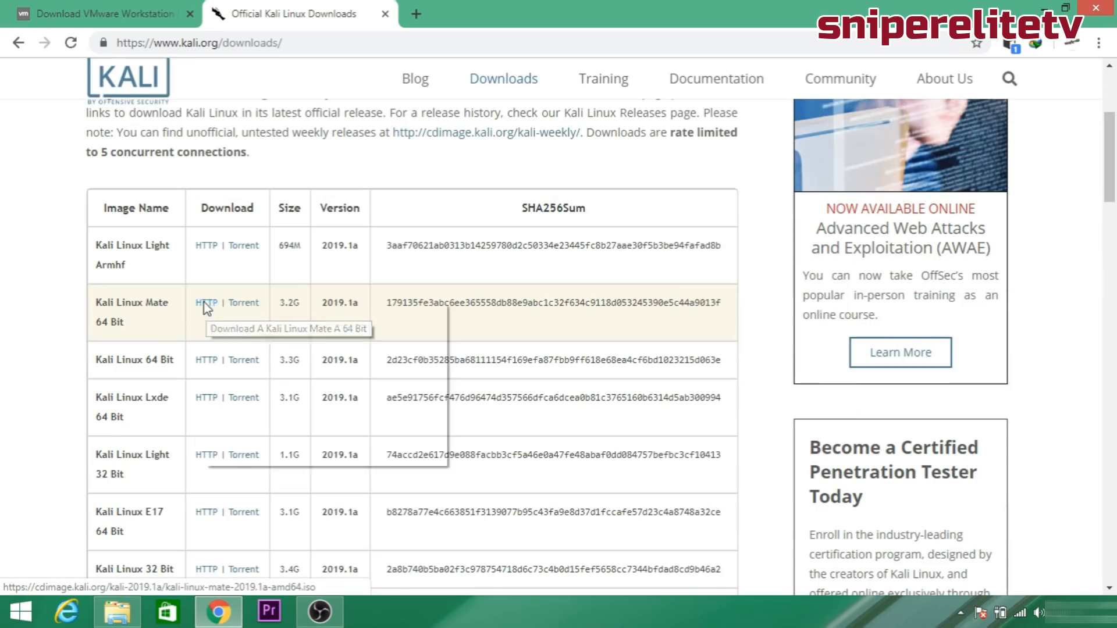
right_click(205, 309)
left_click(289, 431)
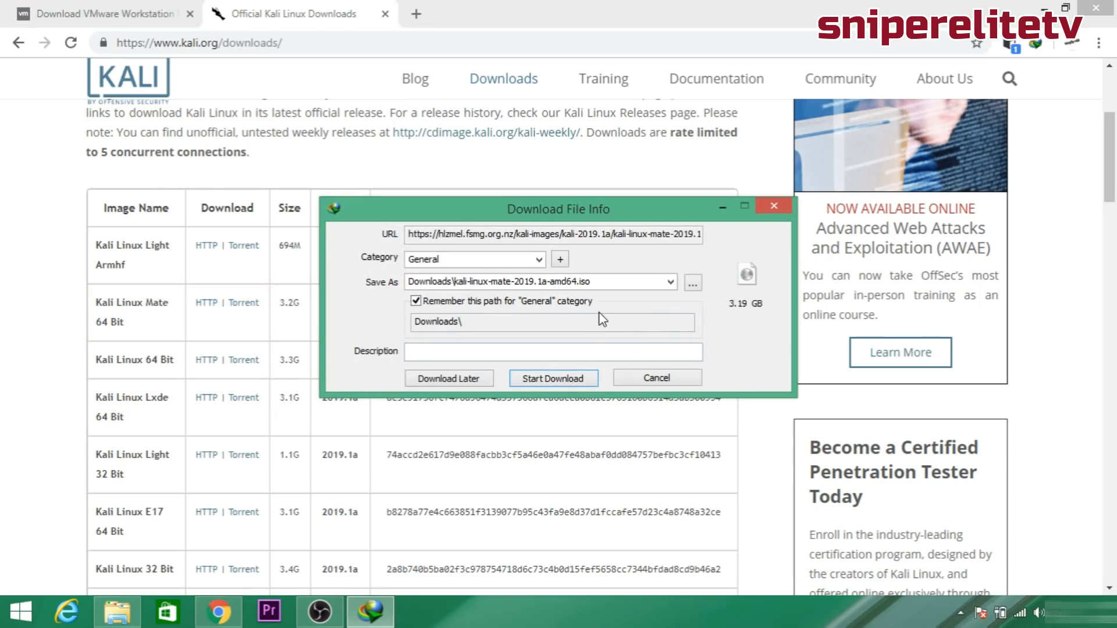
left_click(579, 381)
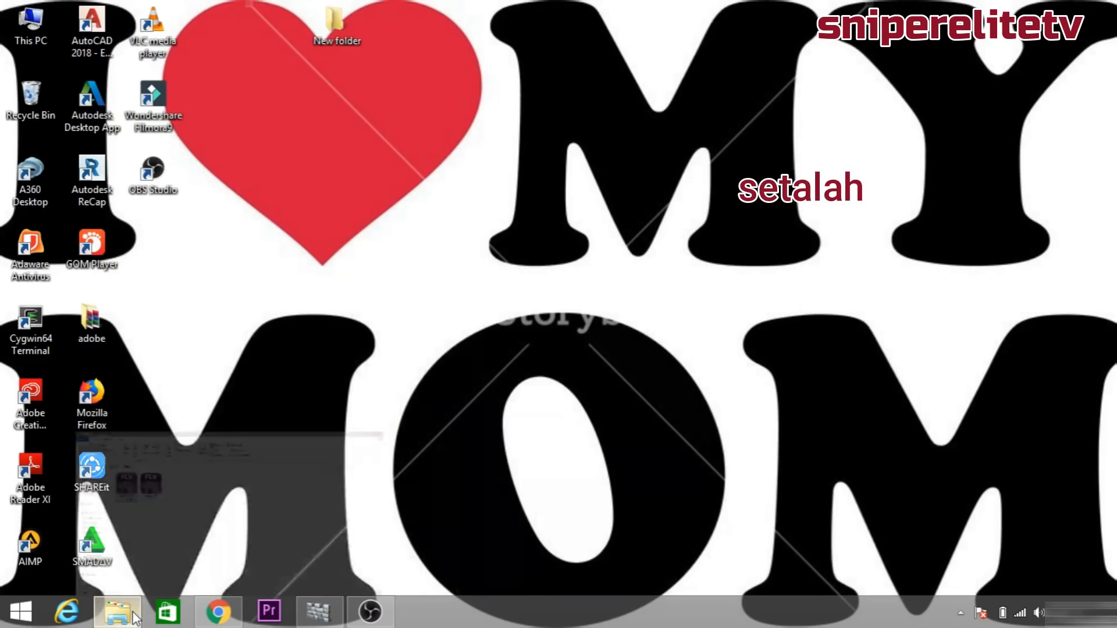
Run the VMware-workstation-full installer from the Downloads folder as administrator.
left_click(117, 612)
left_click(59, 177)
left_click(69, 194)
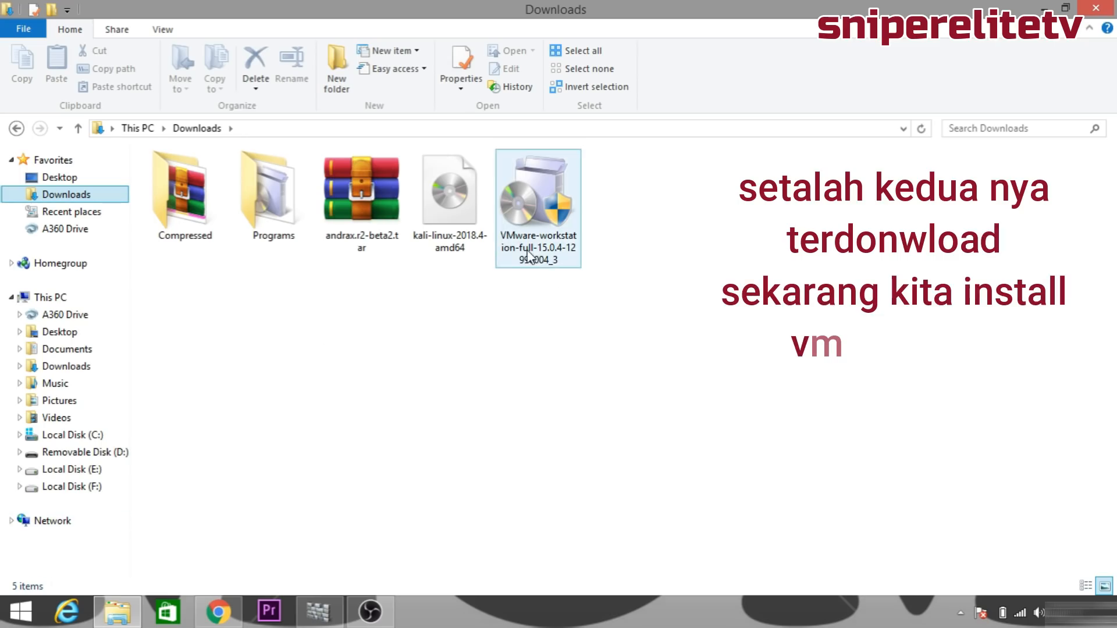
left_click(533, 227)
right_click(533, 226)
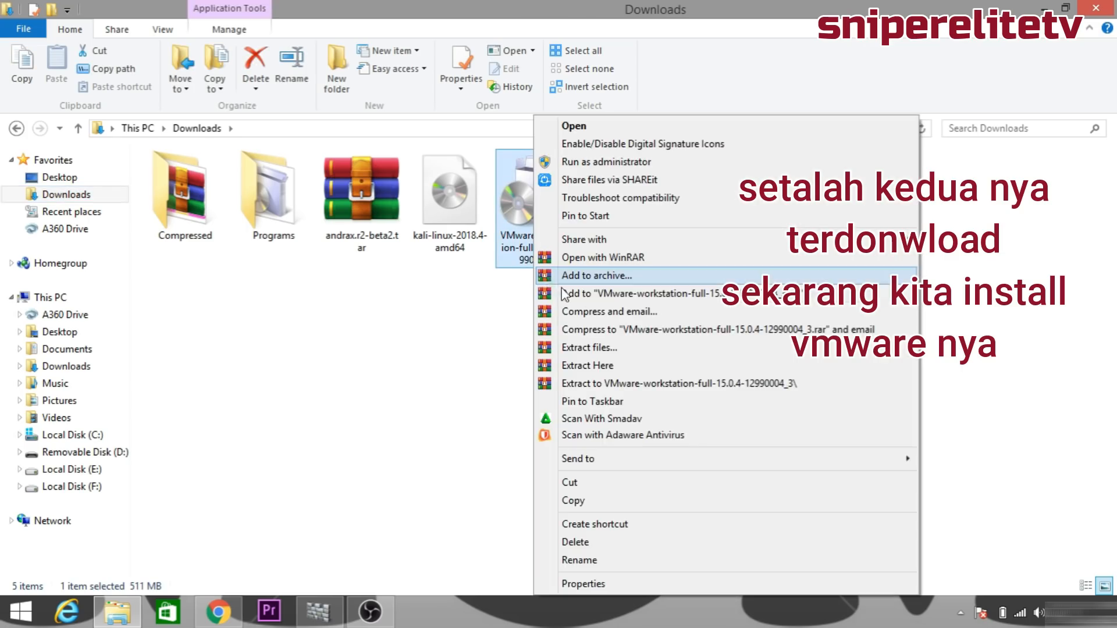
left_click(589, 161)
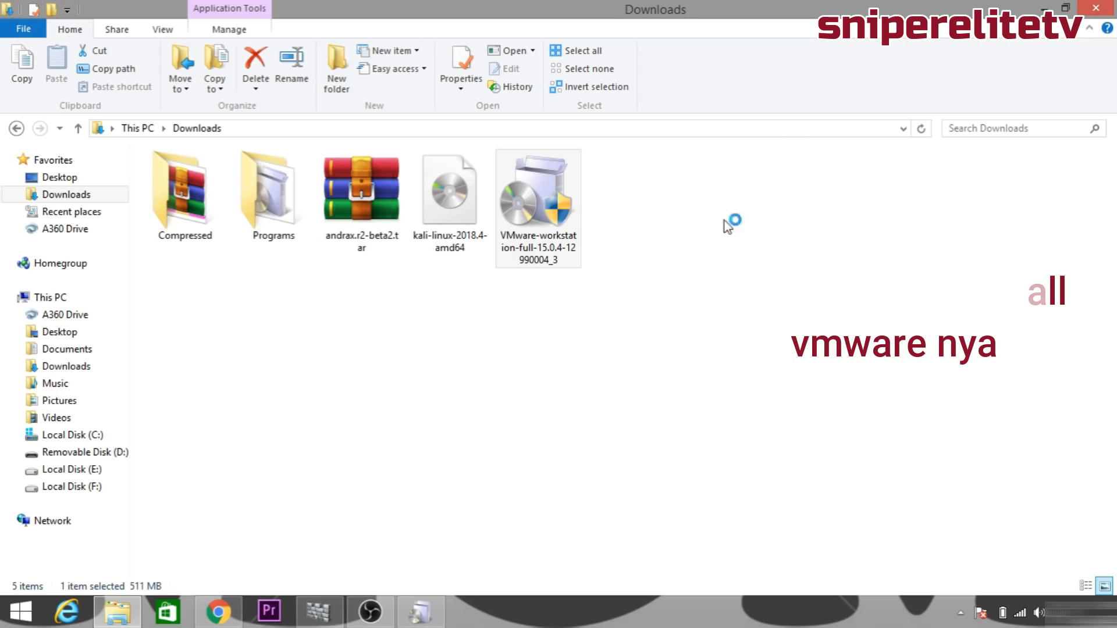
left_click(1046, 7)
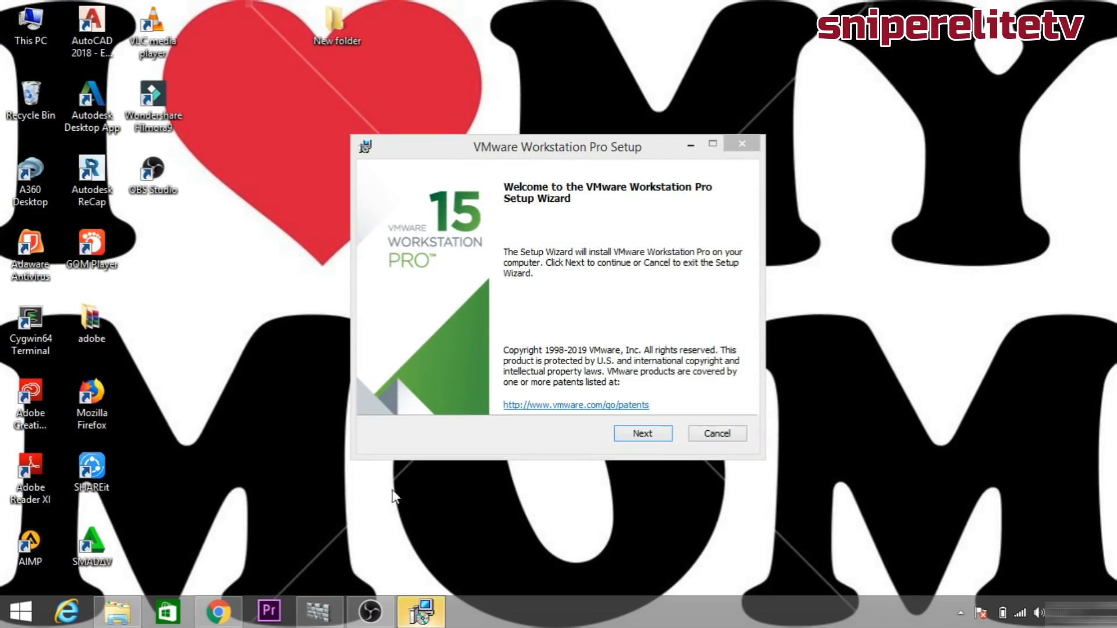
Accept the licence and install Workstation Pro keeping default location, experience and shortcut settings.
left_click(615, 433)
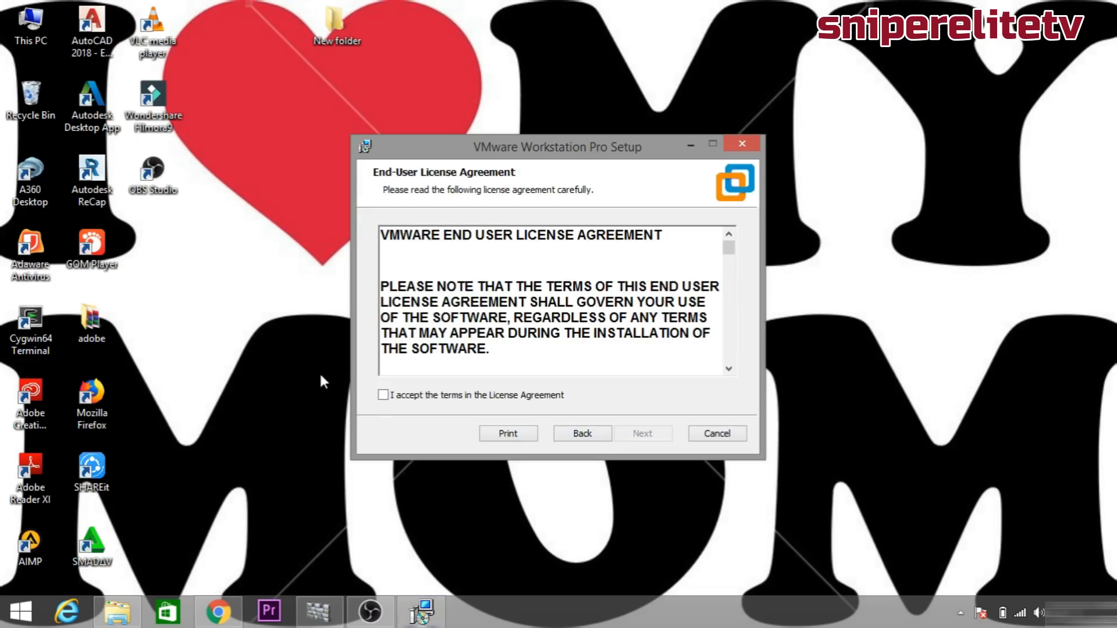
left_click(384, 395)
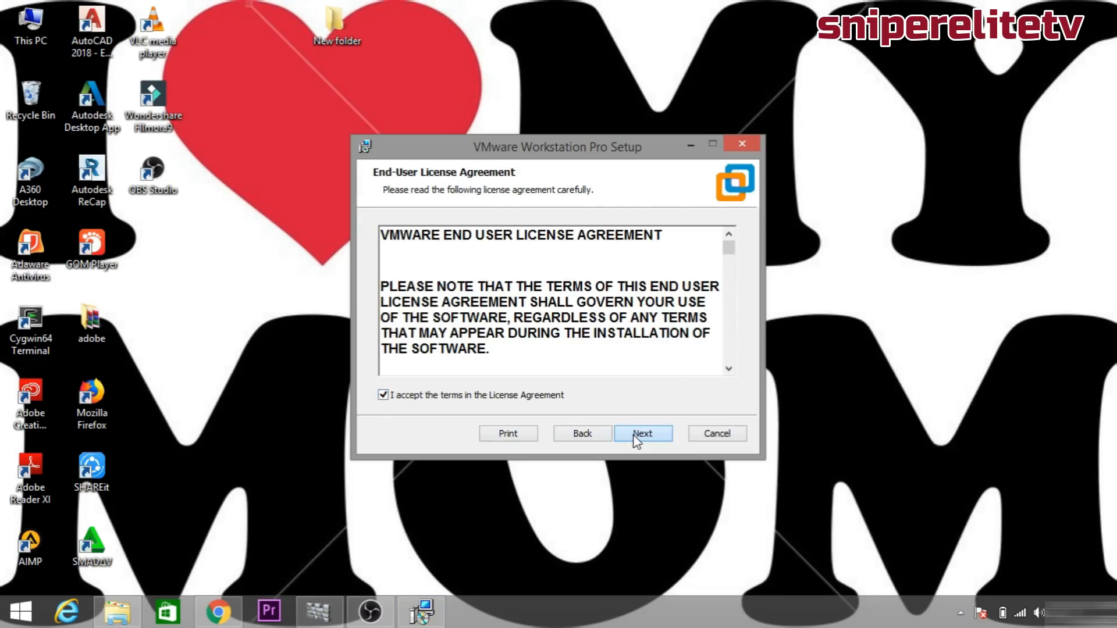
left_click(634, 435)
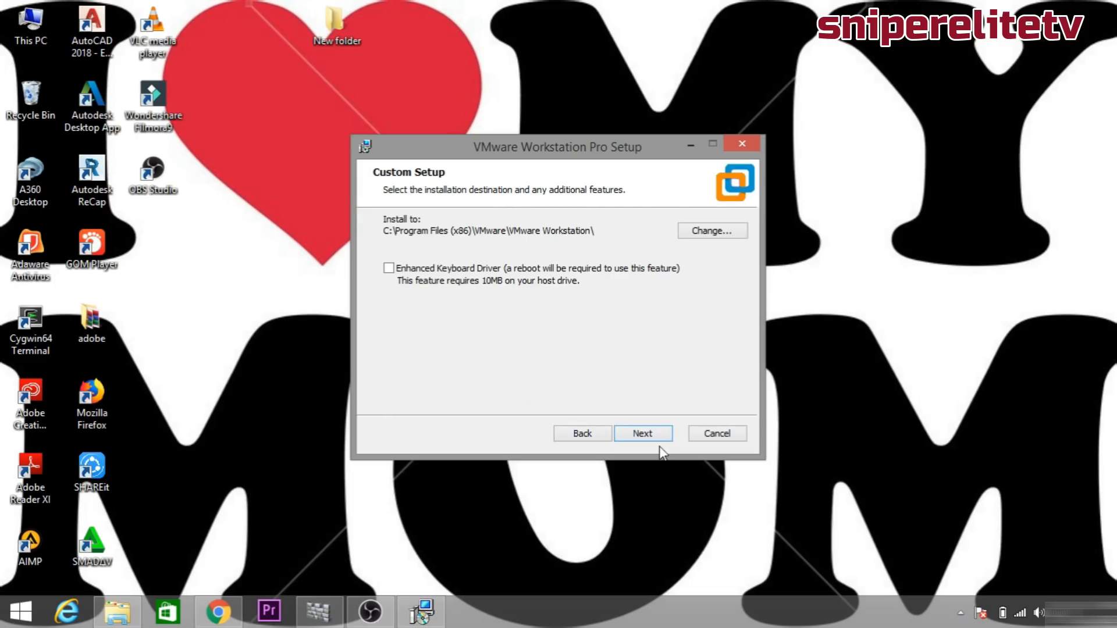
left_click(656, 437)
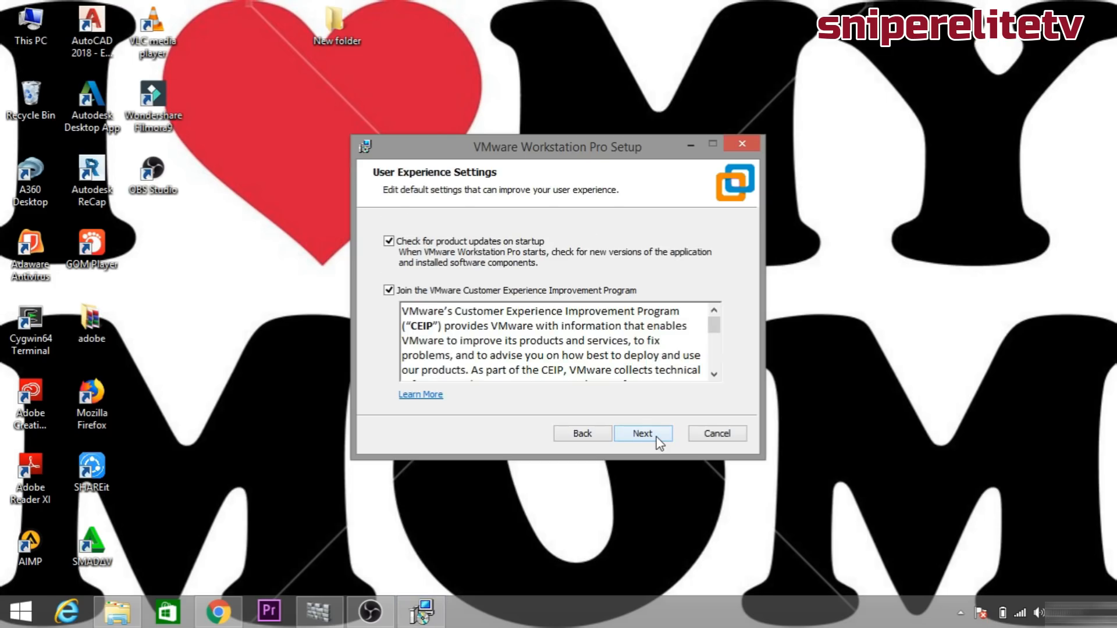
left_click(656, 438)
left_click(656, 437)
left_click(656, 438)
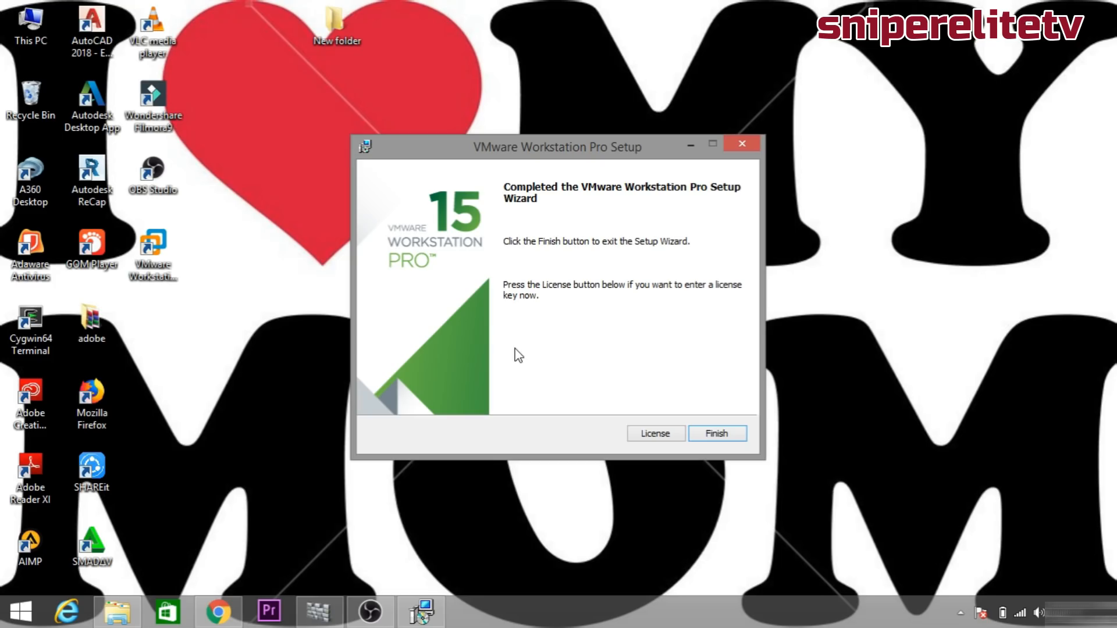
left_click(718, 440)
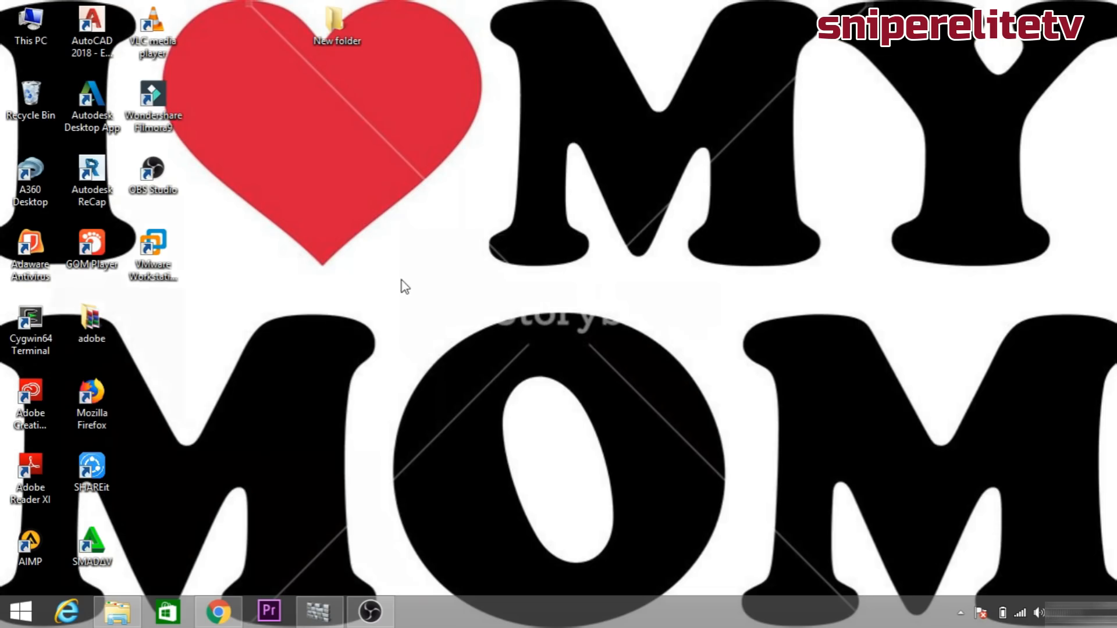
Make a new folder called KALI in the root of Local Disk (E:).
left_click(116, 620)
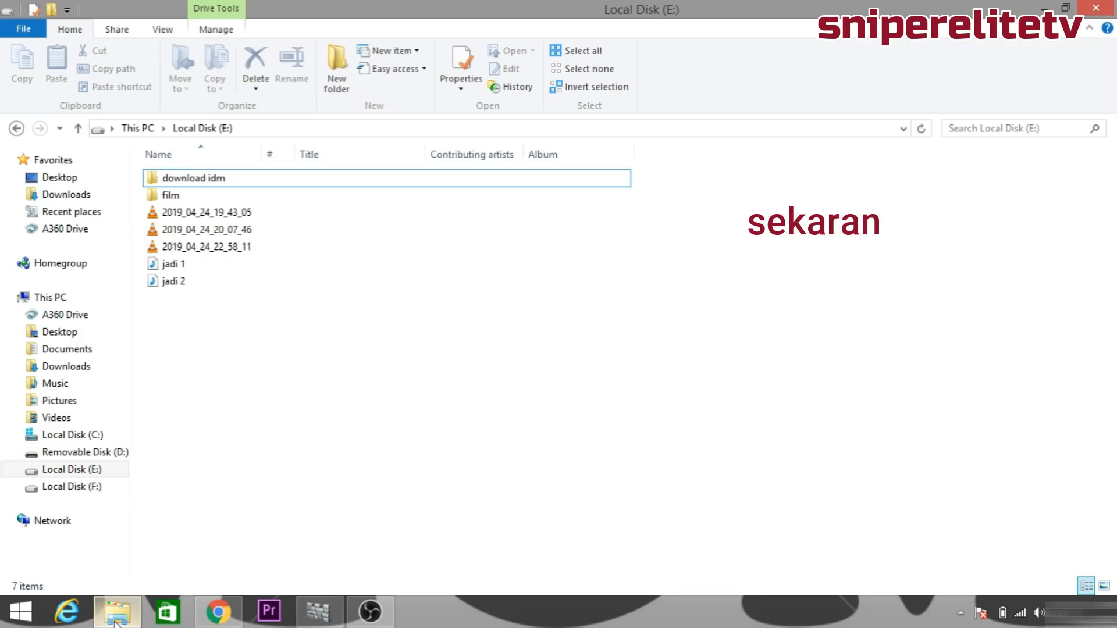
right_click(245, 358)
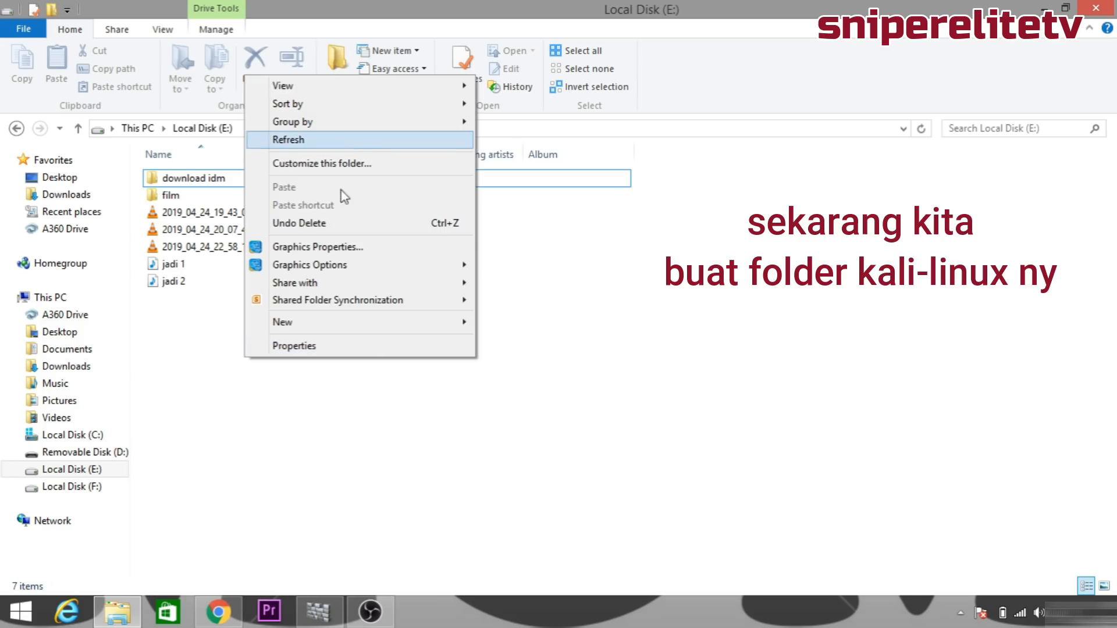
mouse_move(331, 323)
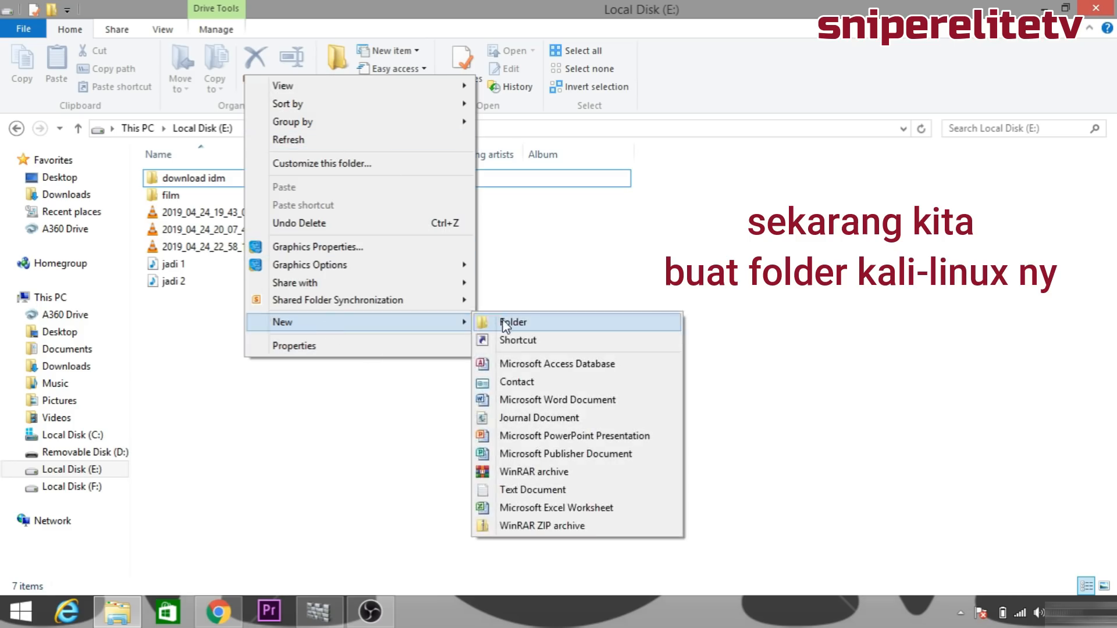
left_click(506, 322)
type("KALI")
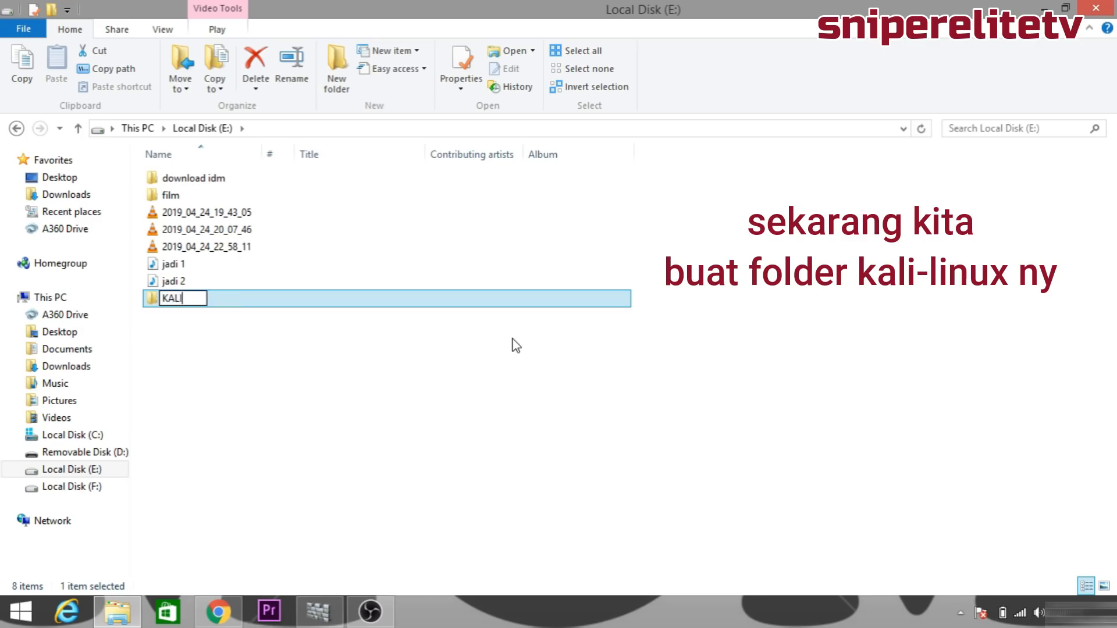
key("Return")
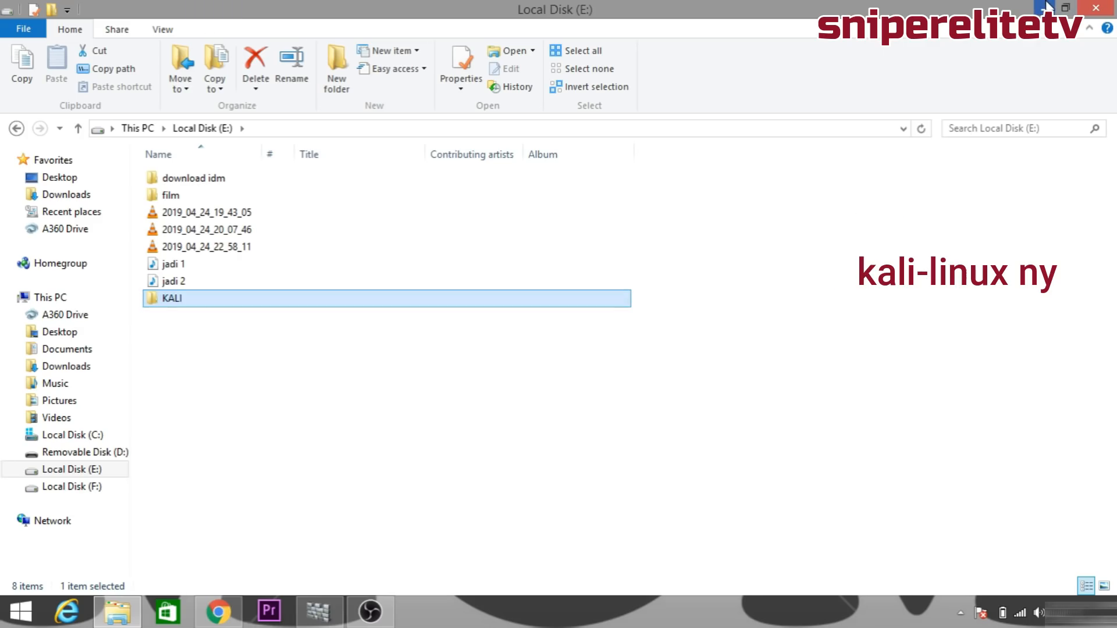
left_click(1045, 7)
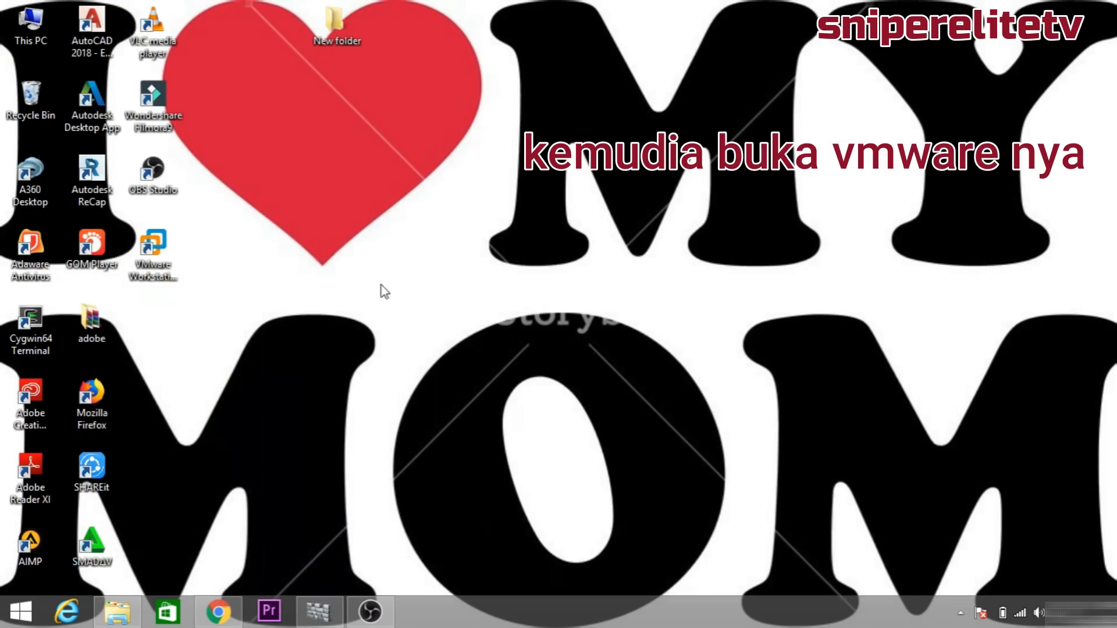
Launch Workstation and start a custom virtual machine using the kali-linux-2018.4-amd64.iso disc image.
right_click(164, 256)
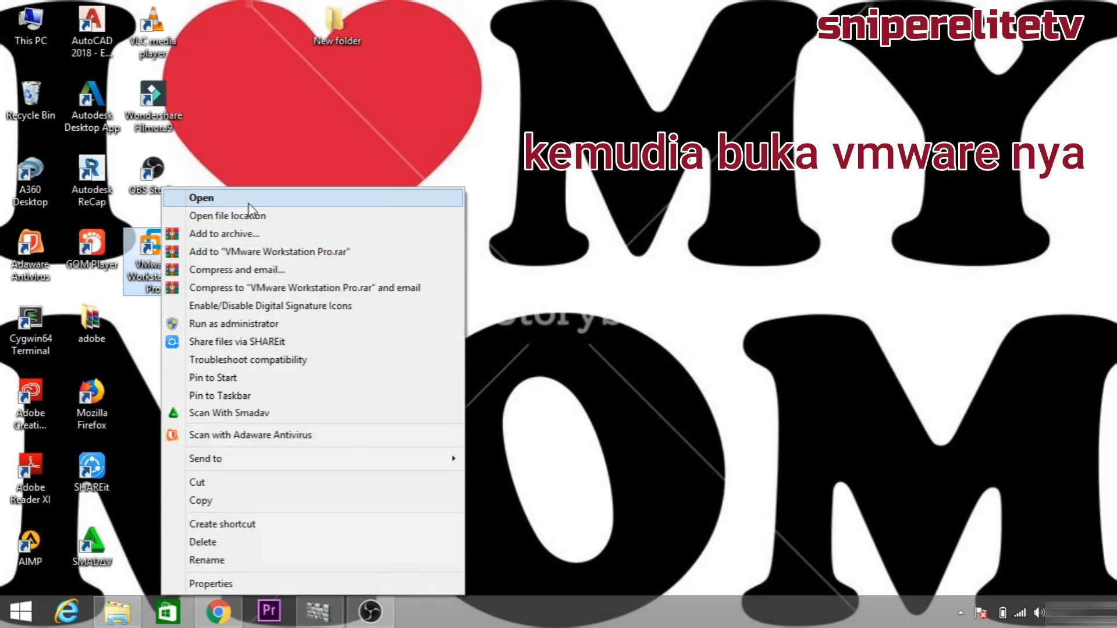
left_click(192, 199)
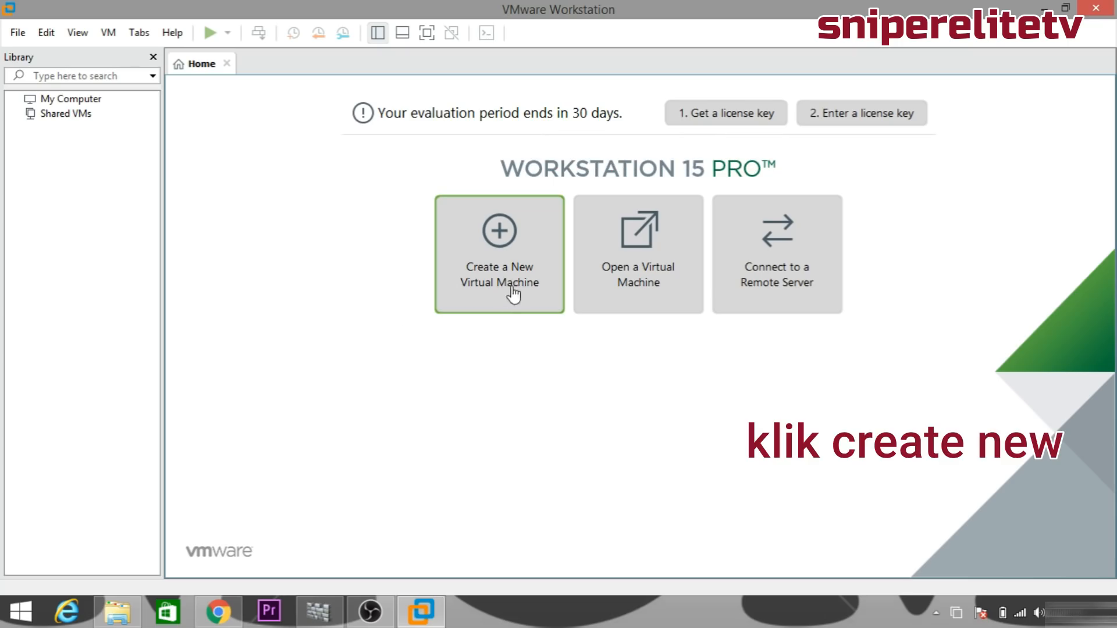
left_click(501, 240)
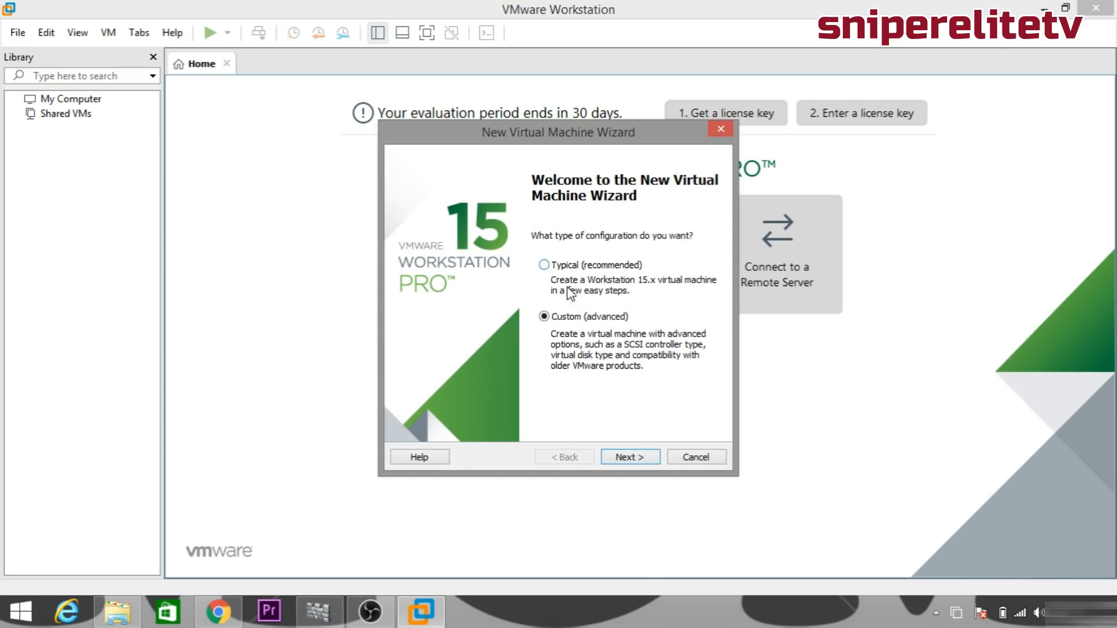
left_click(635, 458)
left_click(408, 302)
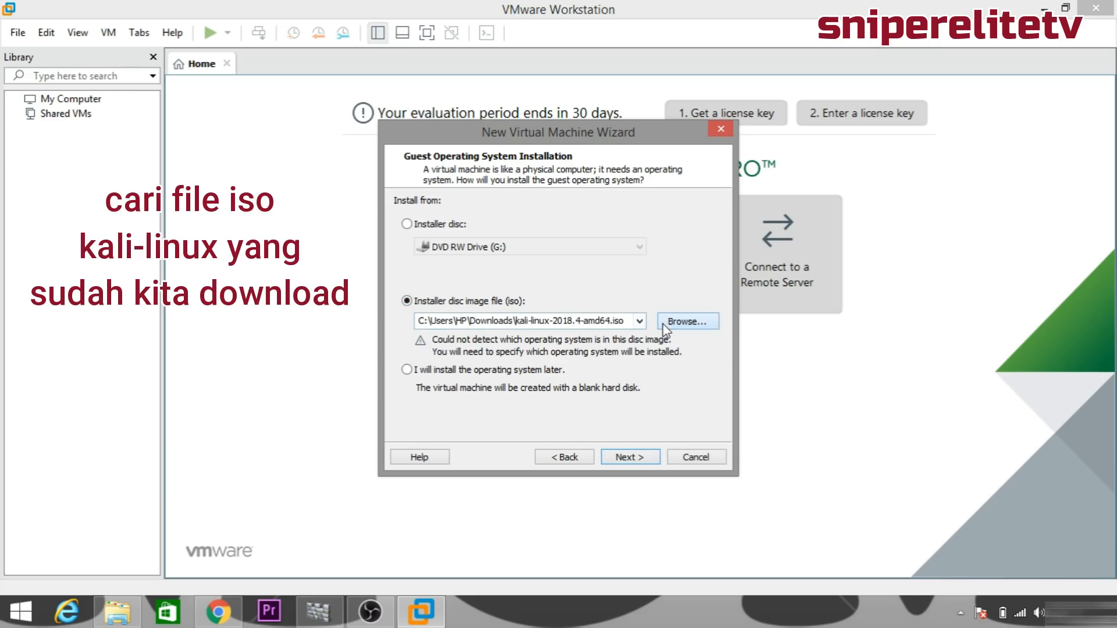
left_click(662, 323)
left_click(780, 287)
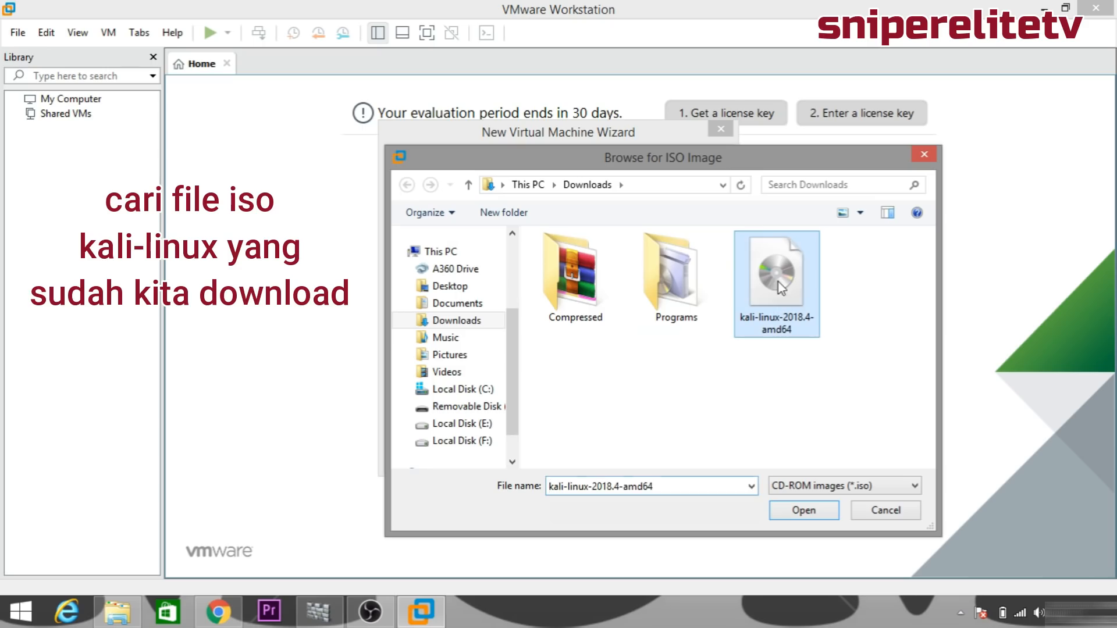
left_click(803, 511)
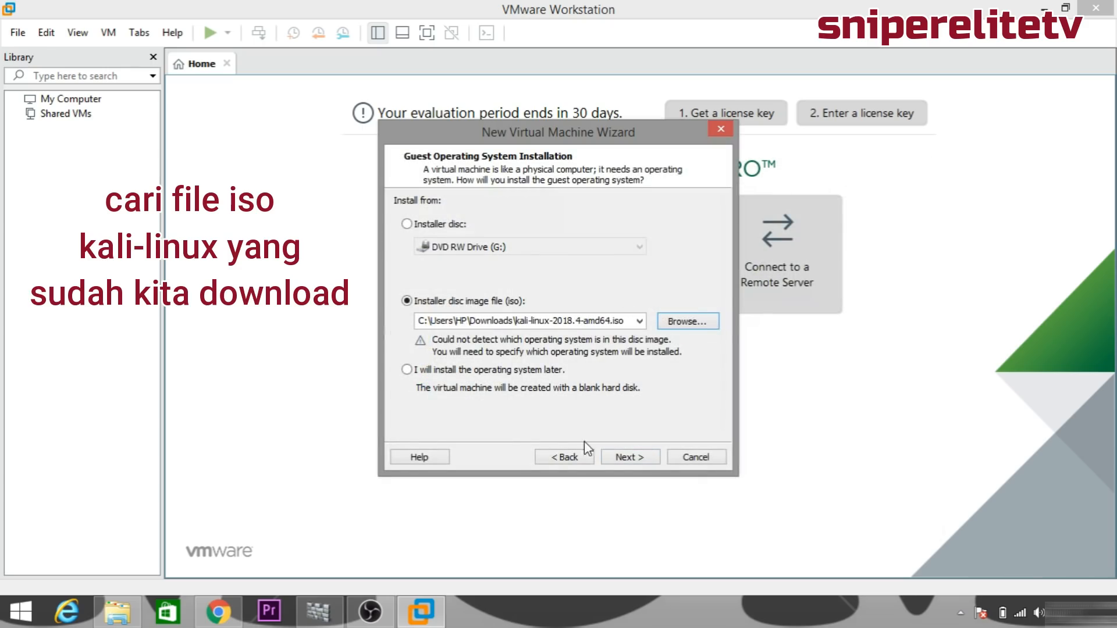
Set the guest operating system to Linux, version Ubuntu.
left_click(640, 458)
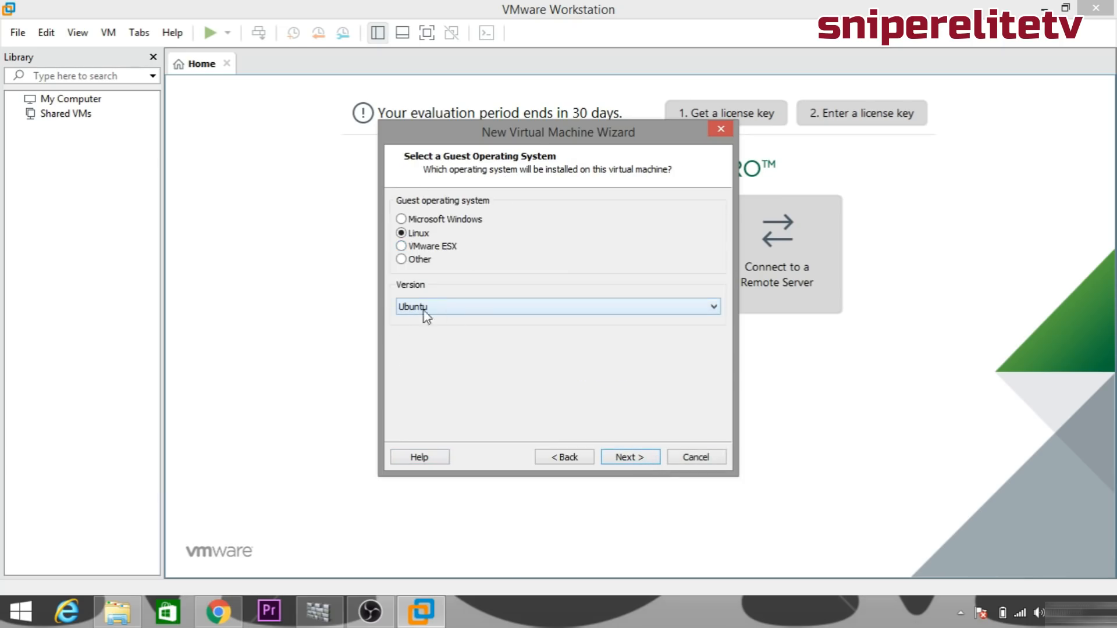
left_click(426, 224)
left_click(416, 238)
left_click(640, 457)
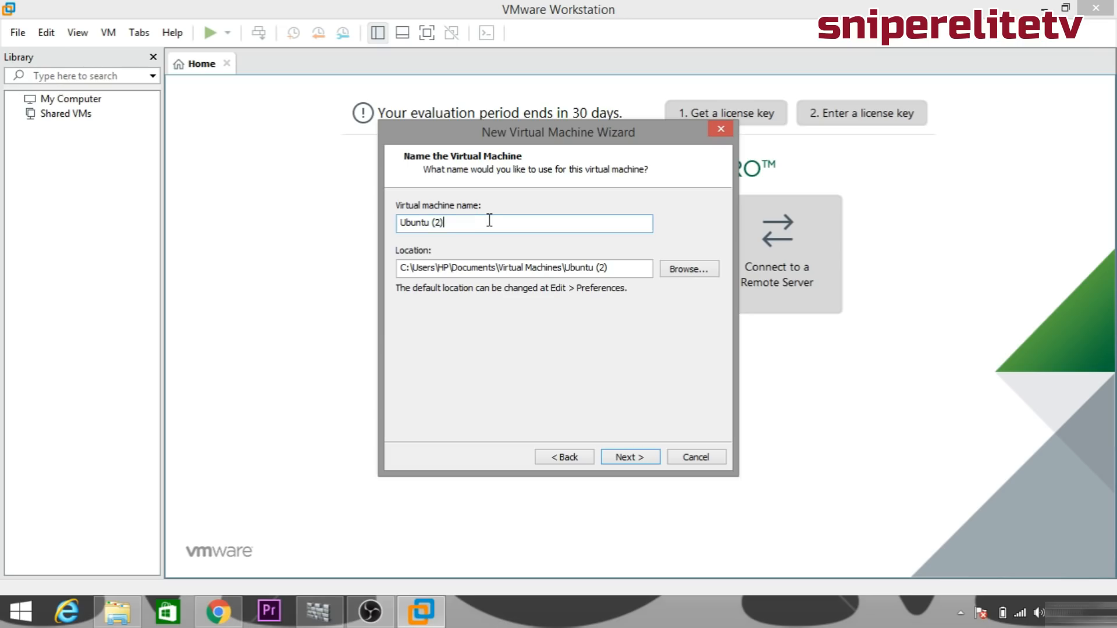
Name the virtual machine KALI-LINUX.
key("BackSpace")
key("BackSpace")
key("BackSpace")
key("BackSpace")
key("BackSpace")
key("BackSpace")
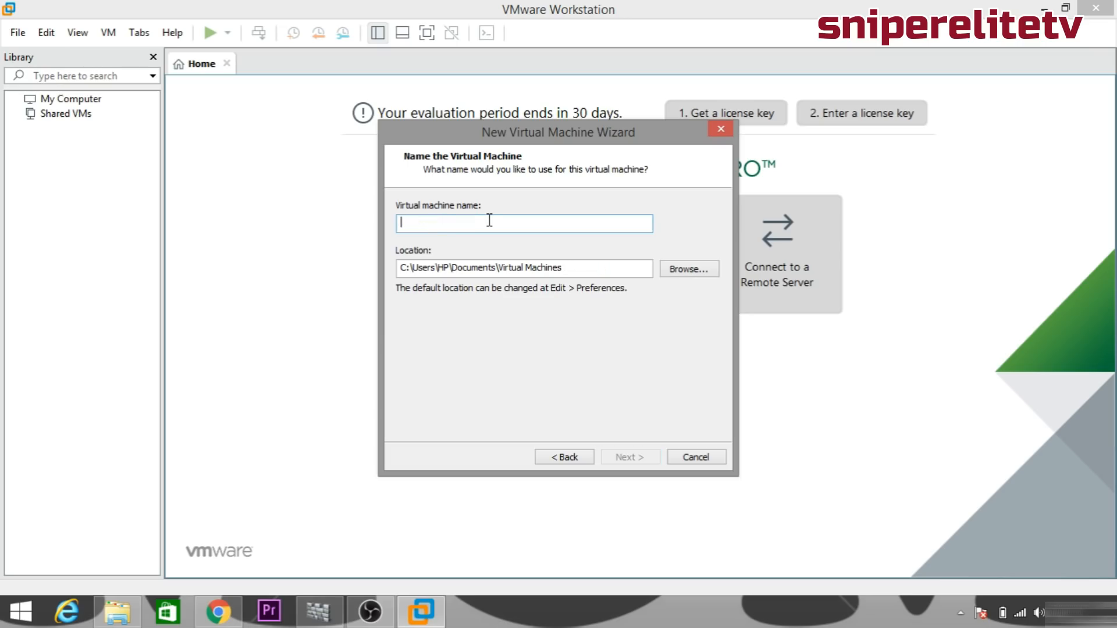
type("kal")
key("BackSpace")
key("BackSpace")
type("KALI-LINUX")
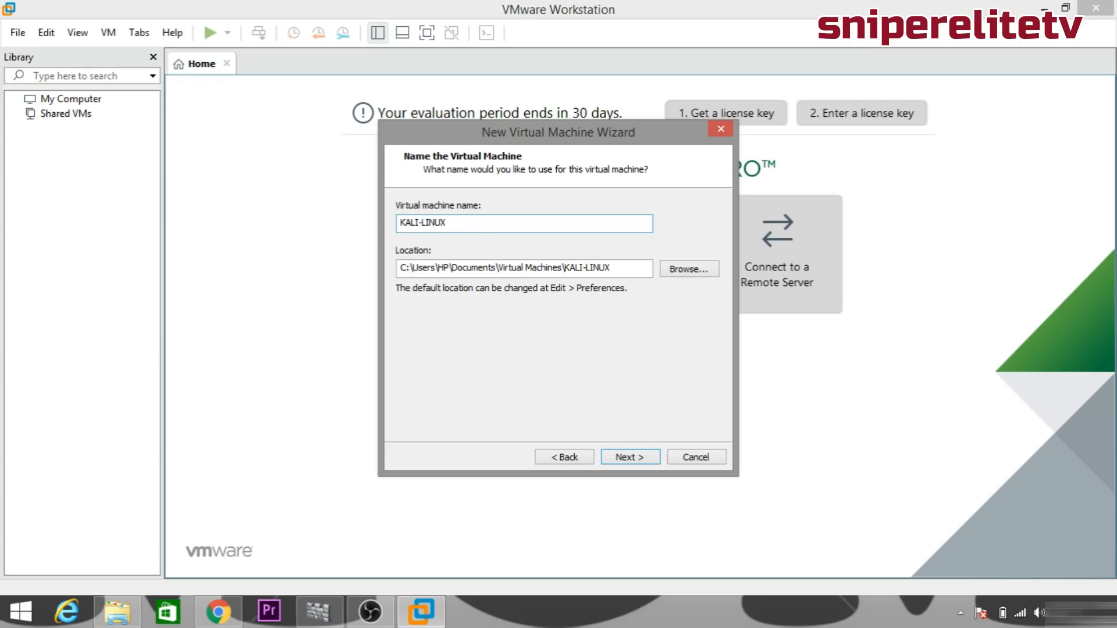
Store the machine in E:\KALI and raise its maximum disk size to 40 GB.
left_click(703, 270)
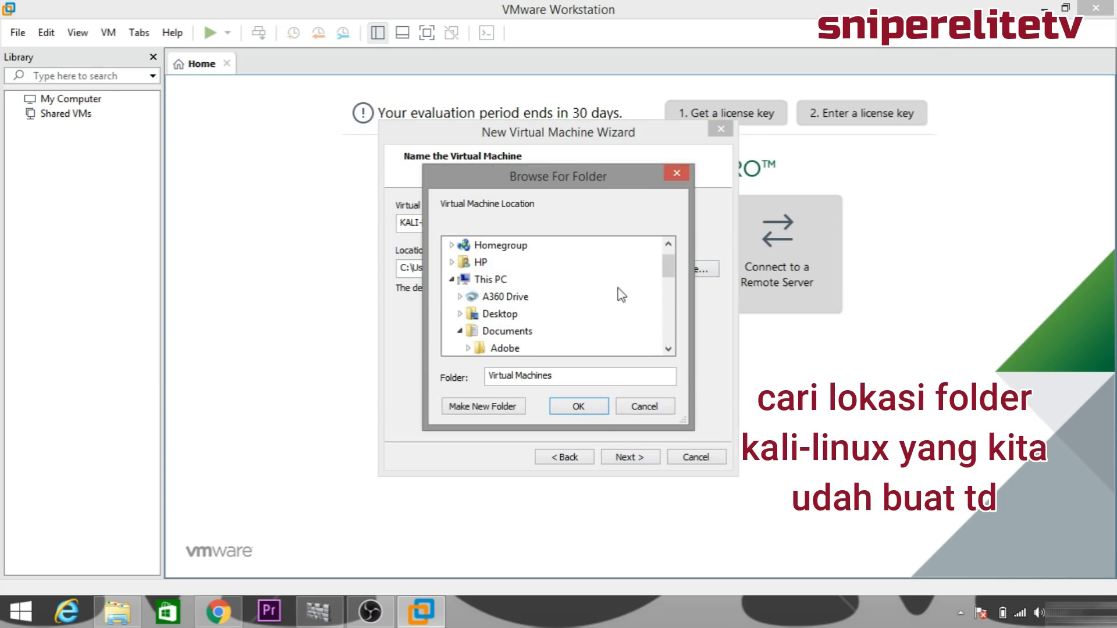
left_click_drag(667, 265, 667, 337)
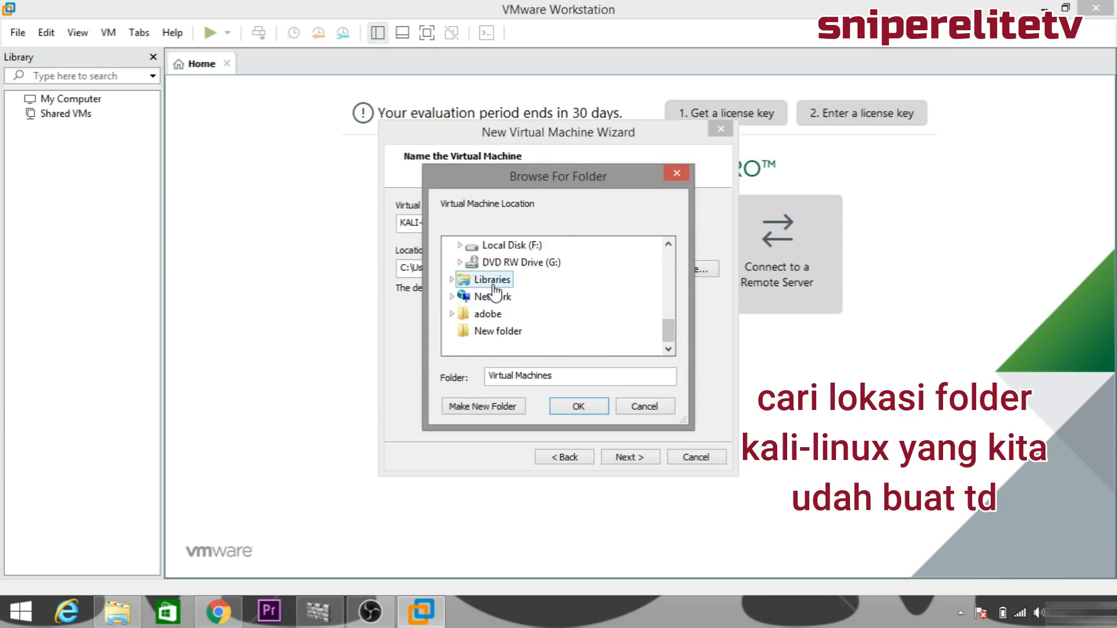
left_click(535, 263)
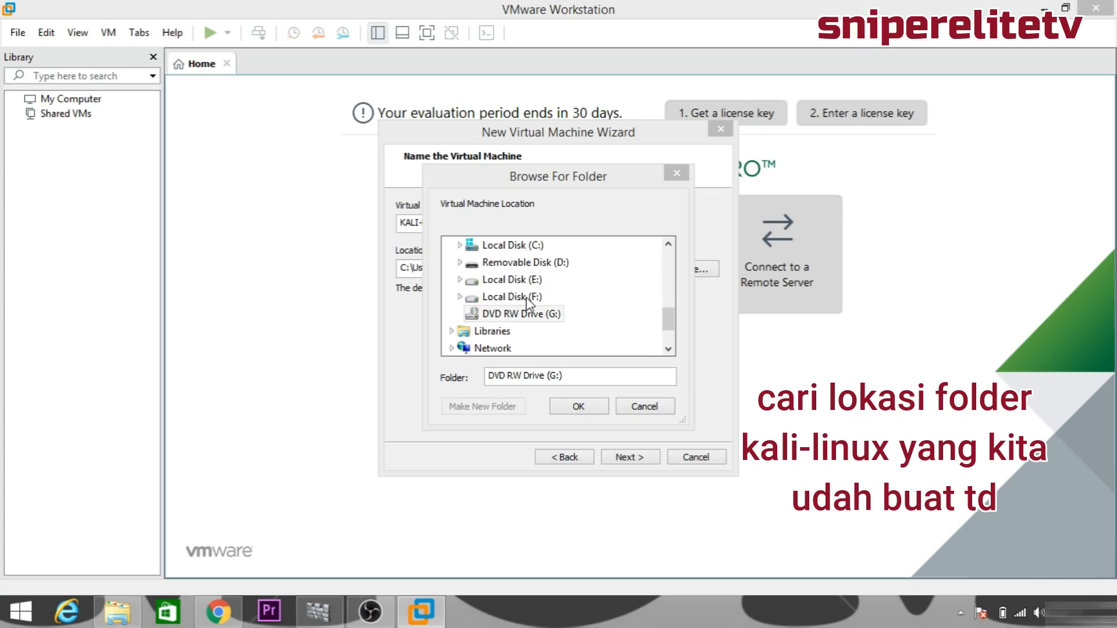
left_click(670, 326)
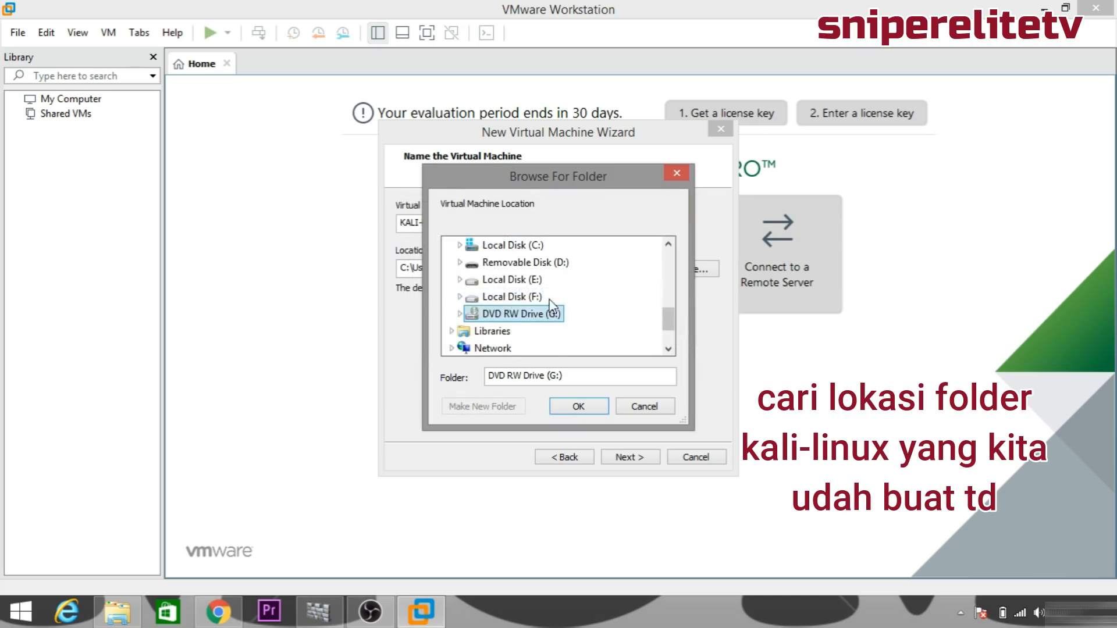
left_click(460, 280)
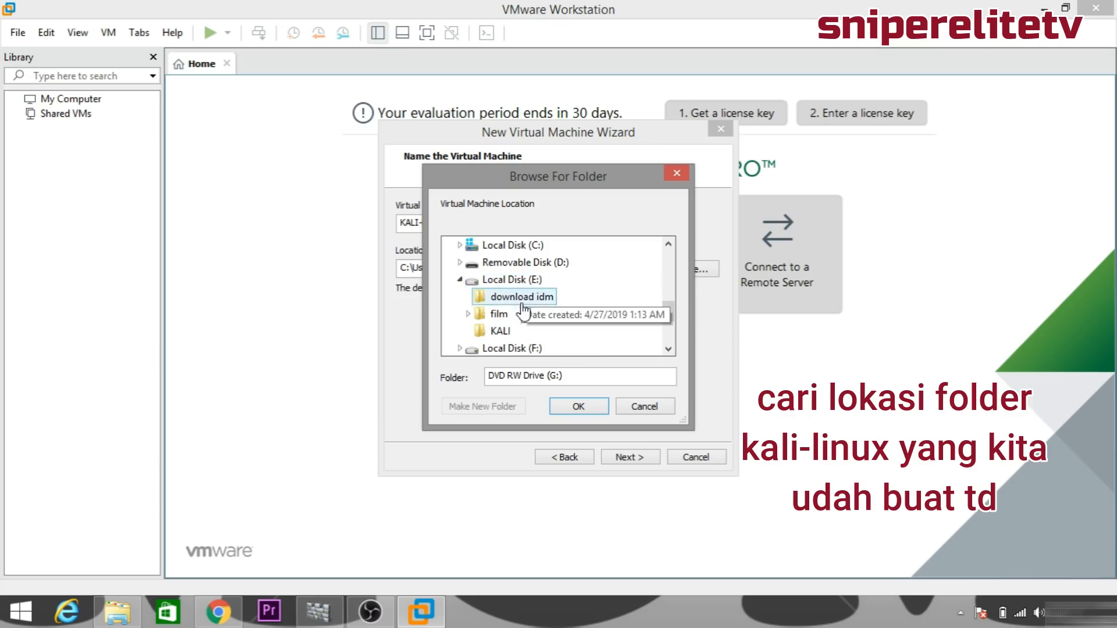
left_click(500, 331)
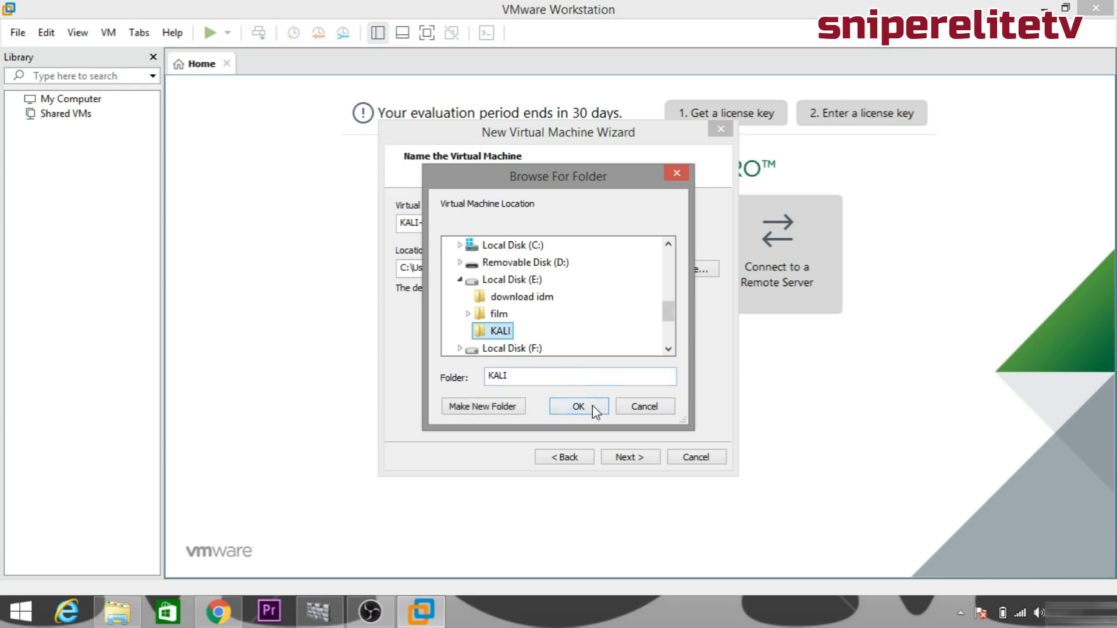
left_click(592, 405)
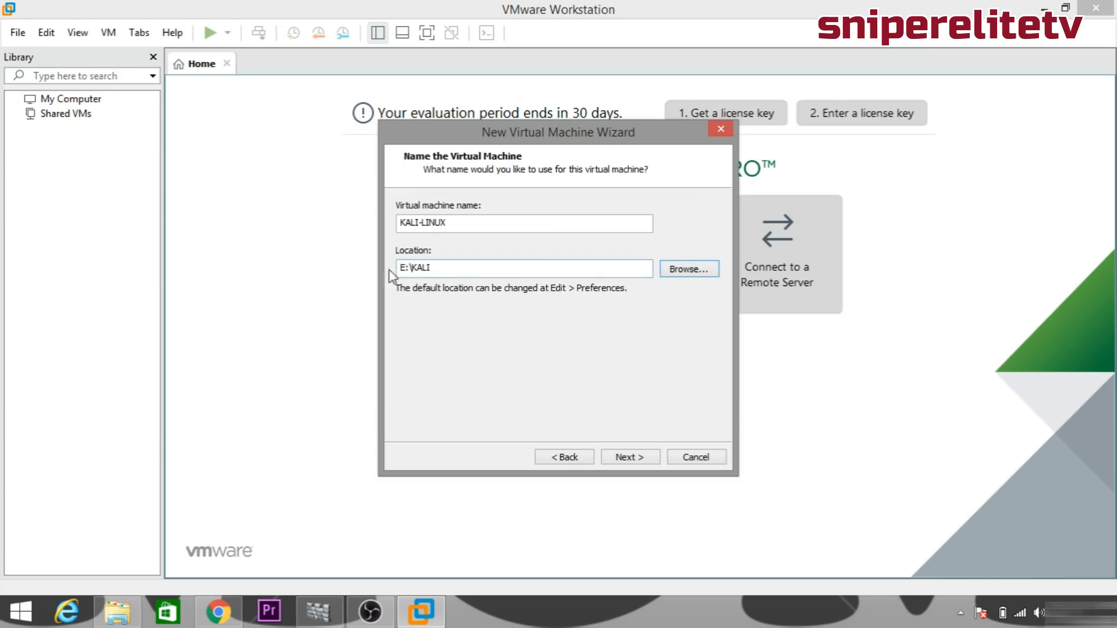
left_click(629, 456)
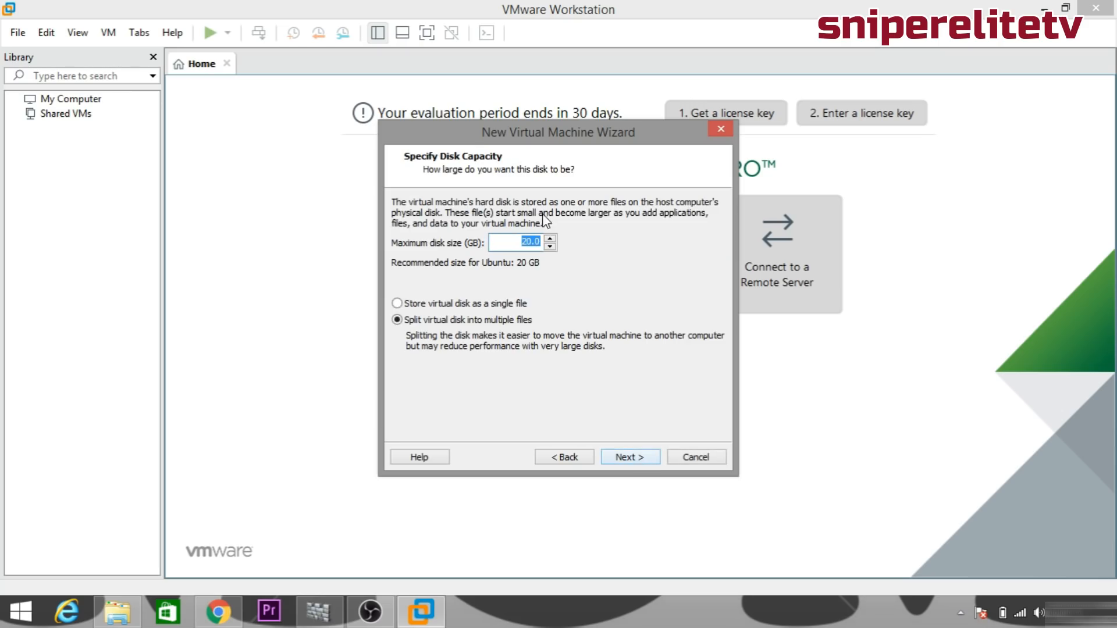
left_click_drag(550, 240, 549, 241)
Review processor, CD/DVD, network and USB hardware, then create and power on KALI-LINUX.
left_click(633, 456)
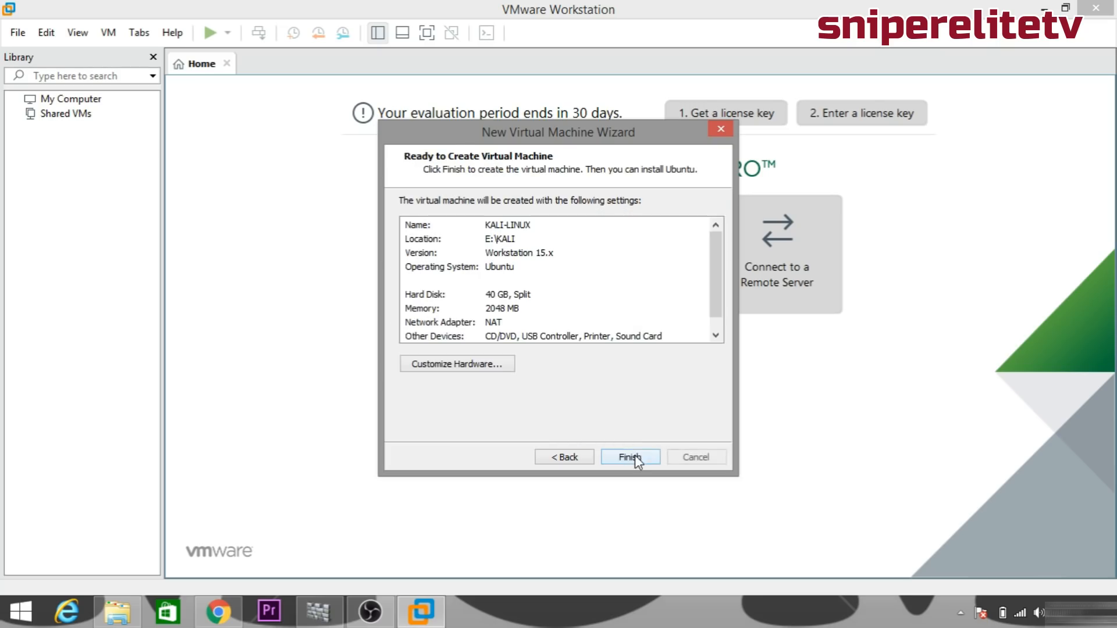
left_click(510, 366)
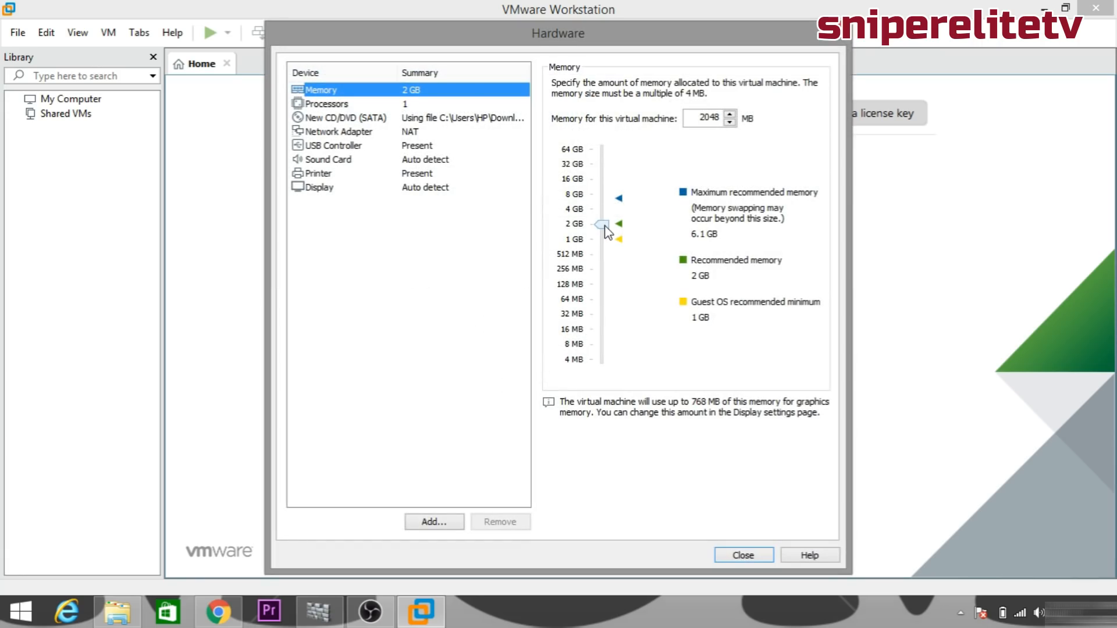
left_click(390, 103)
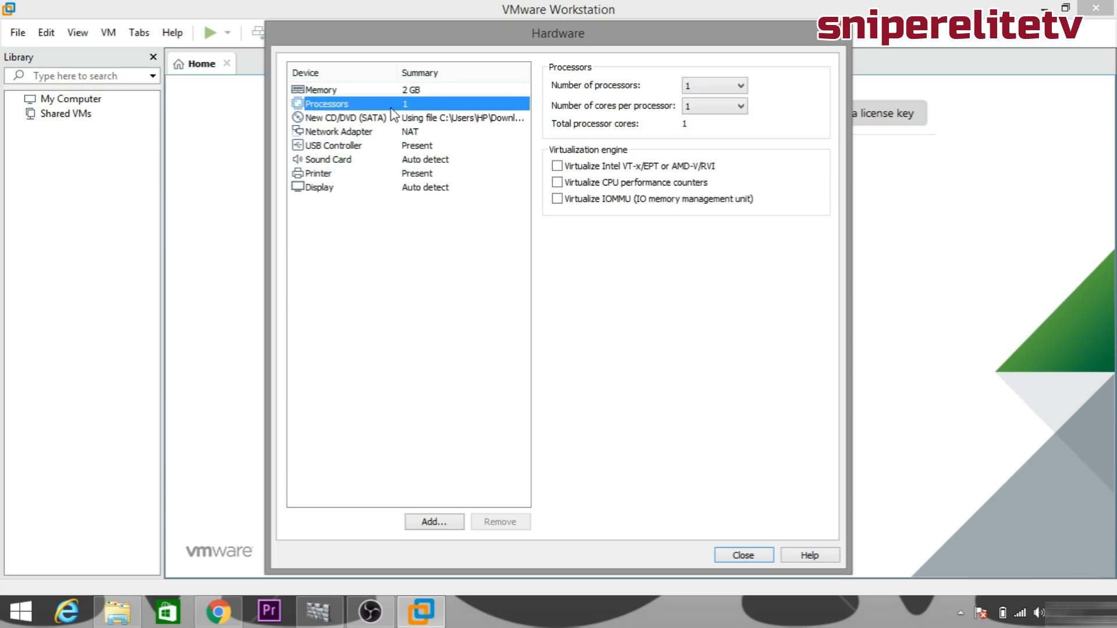
left_click(400, 119)
left_click(397, 131)
left_click(401, 145)
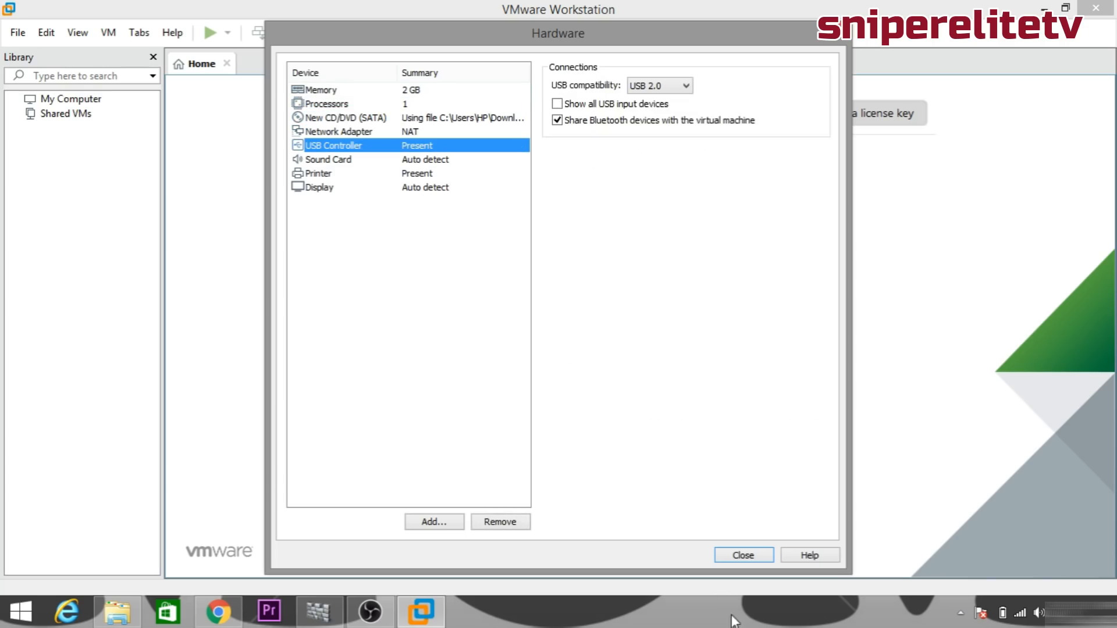
left_click(743, 555)
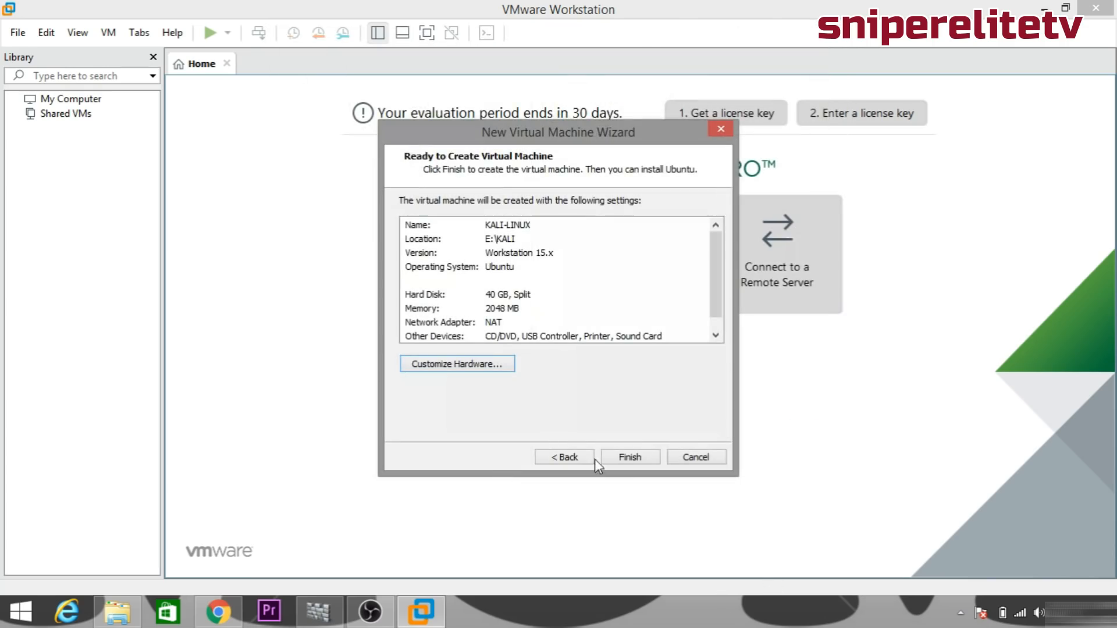
left_click(630, 458)
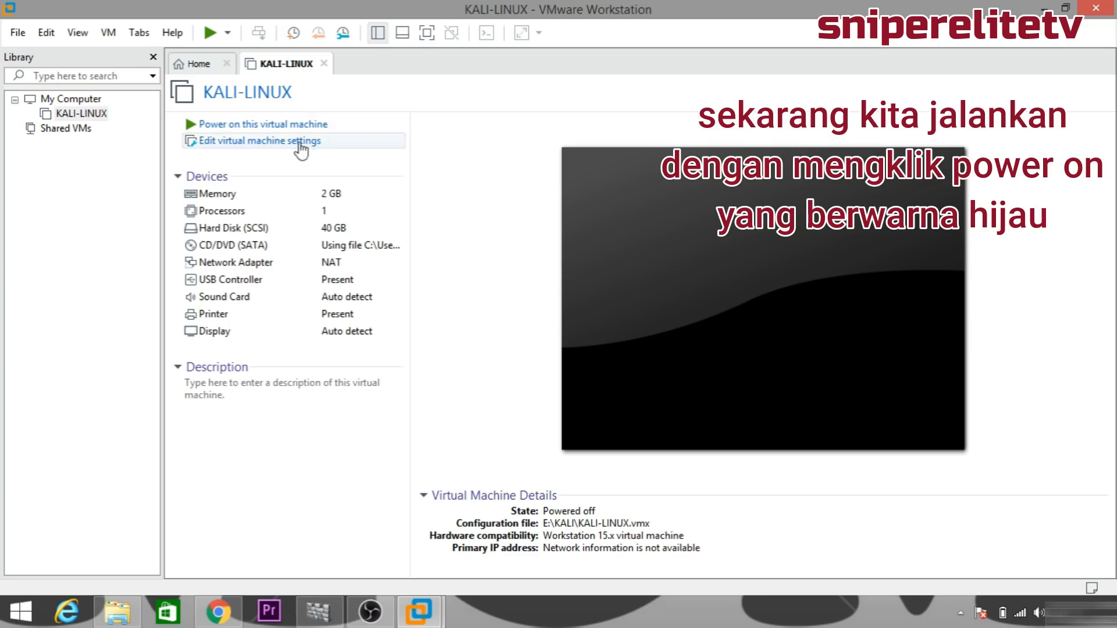
left_click(247, 133)
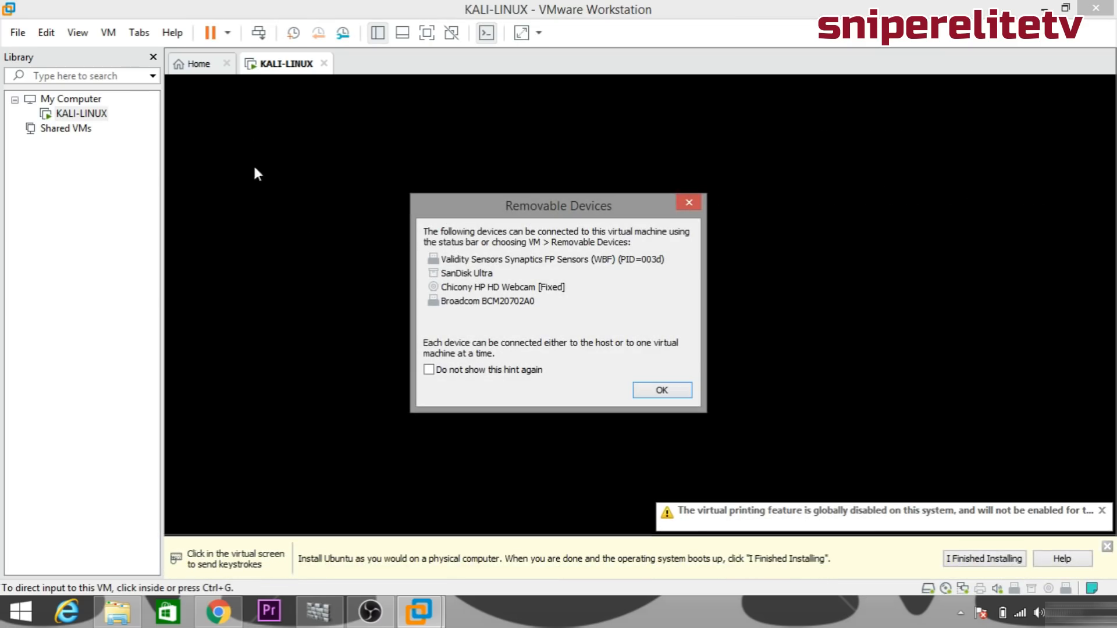
Dismiss the Removable Devices notice, switch to full screen, and start Graphical install.
left_click(658, 389)
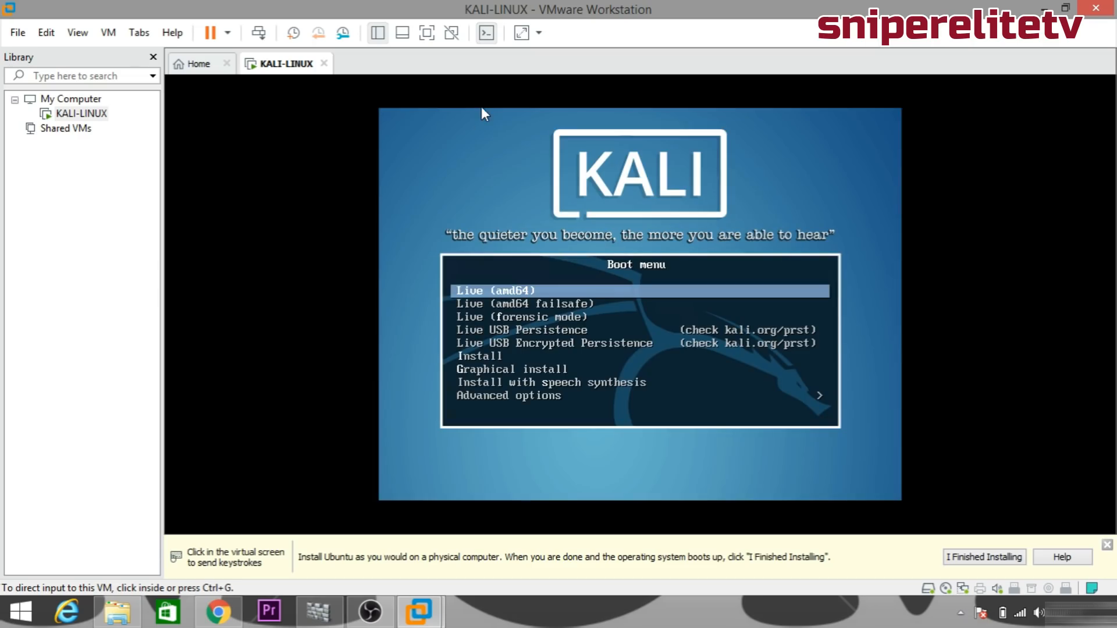
left_click(427, 33)
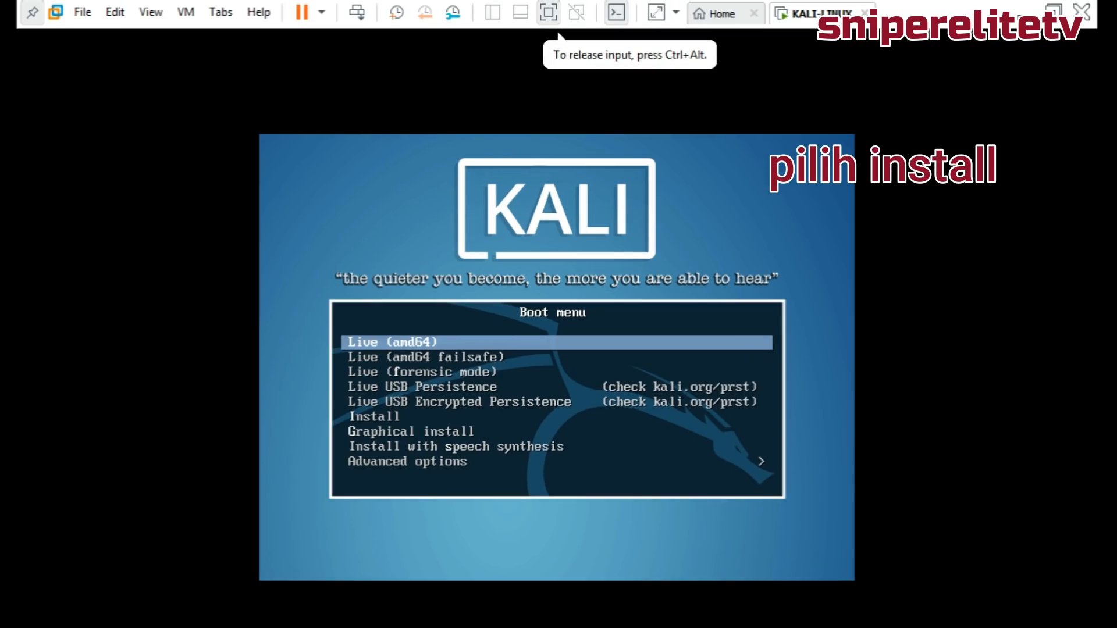
key("Down")
key("Down")
key("Down")
key("Down")
key("Down")
key("Down")
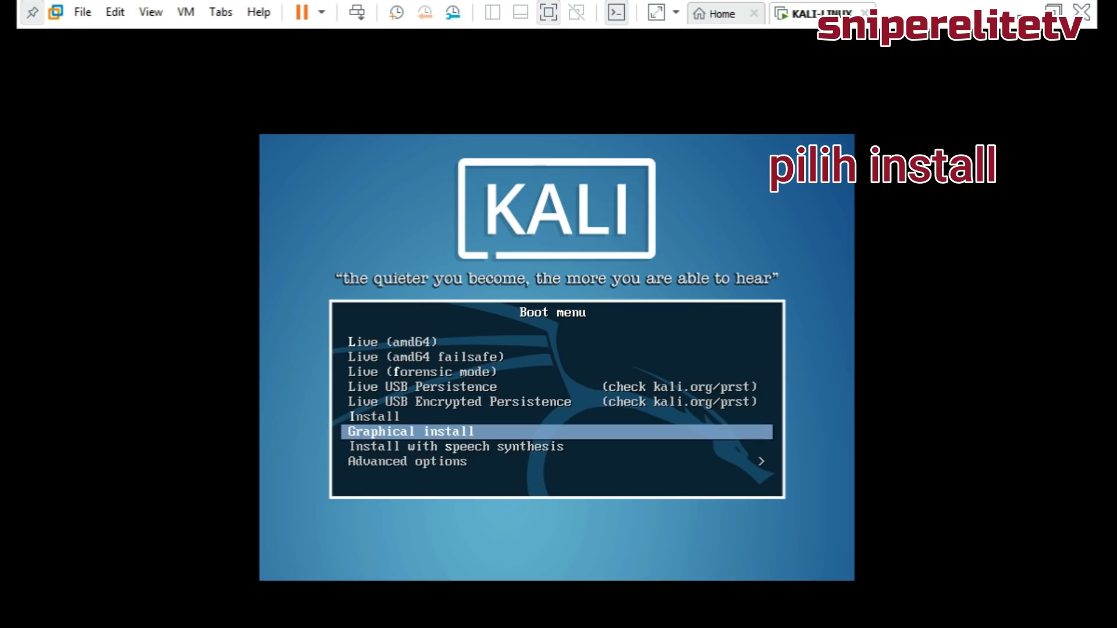
key("Return")
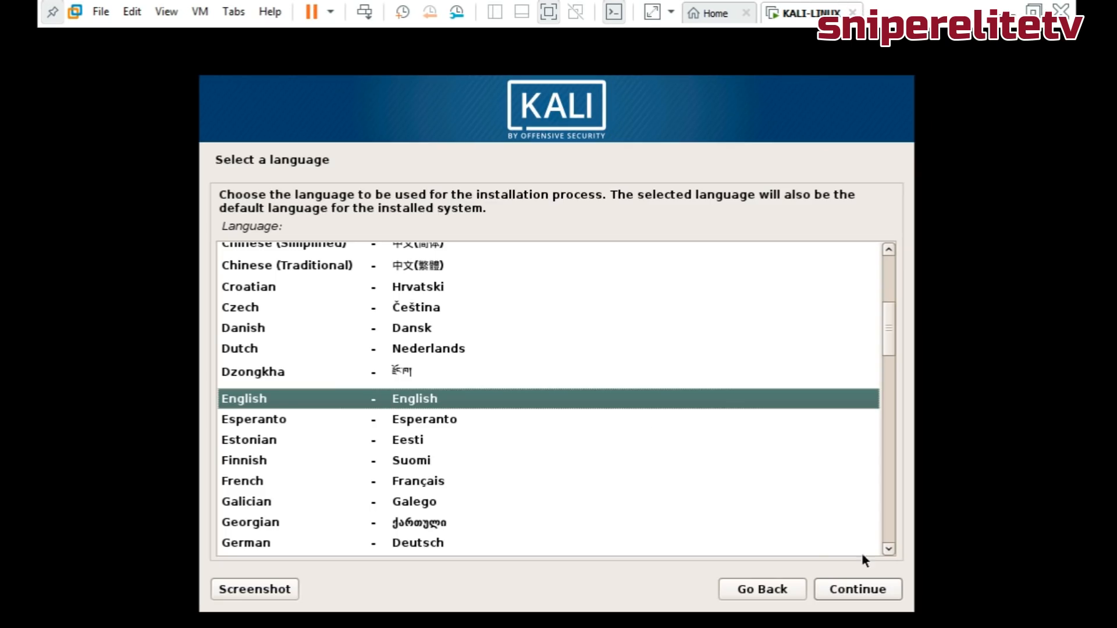
Keep the default language, United States location and default keyboard layout in the Kali installer.
left_click(883, 591)
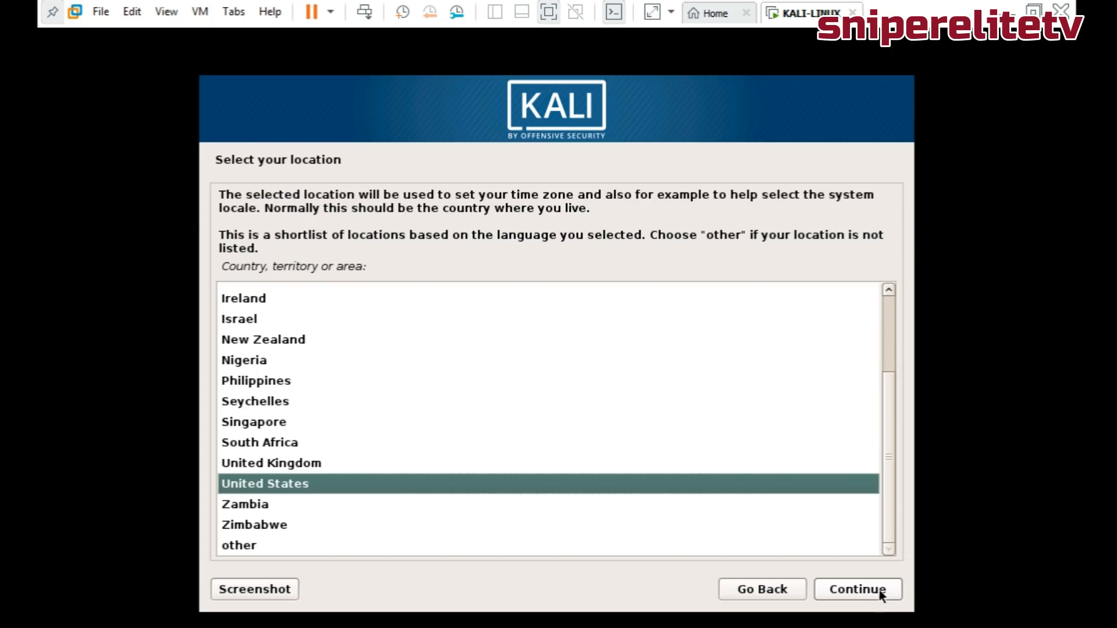
left_click(881, 593)
left_click(876, 595)
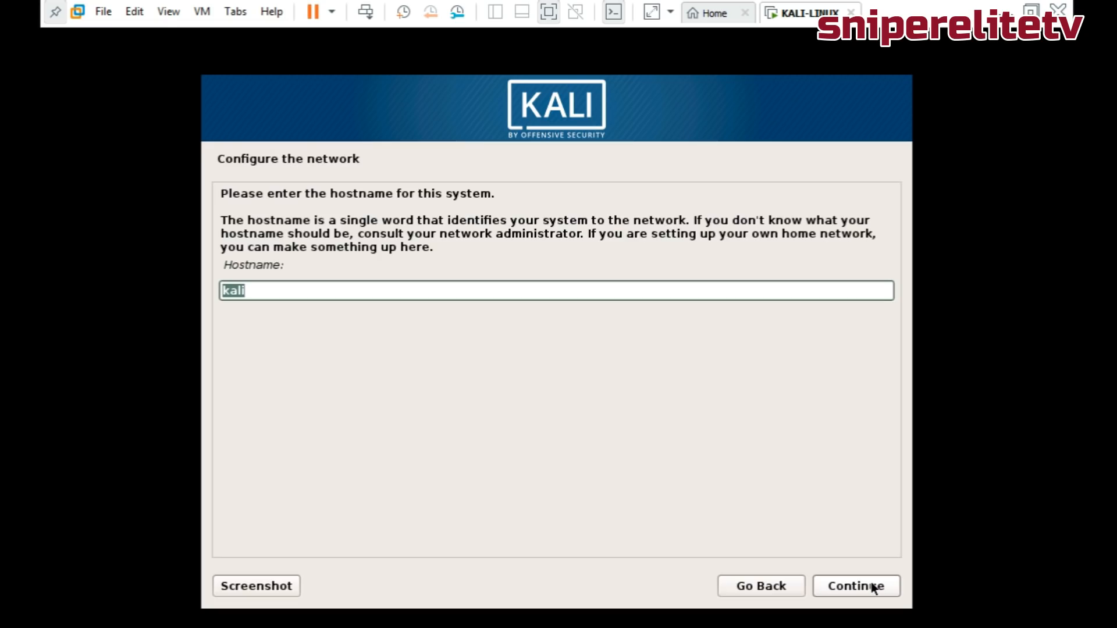
Set the hostname to linuxku and leave the domain name blank.
key("BackSpace")
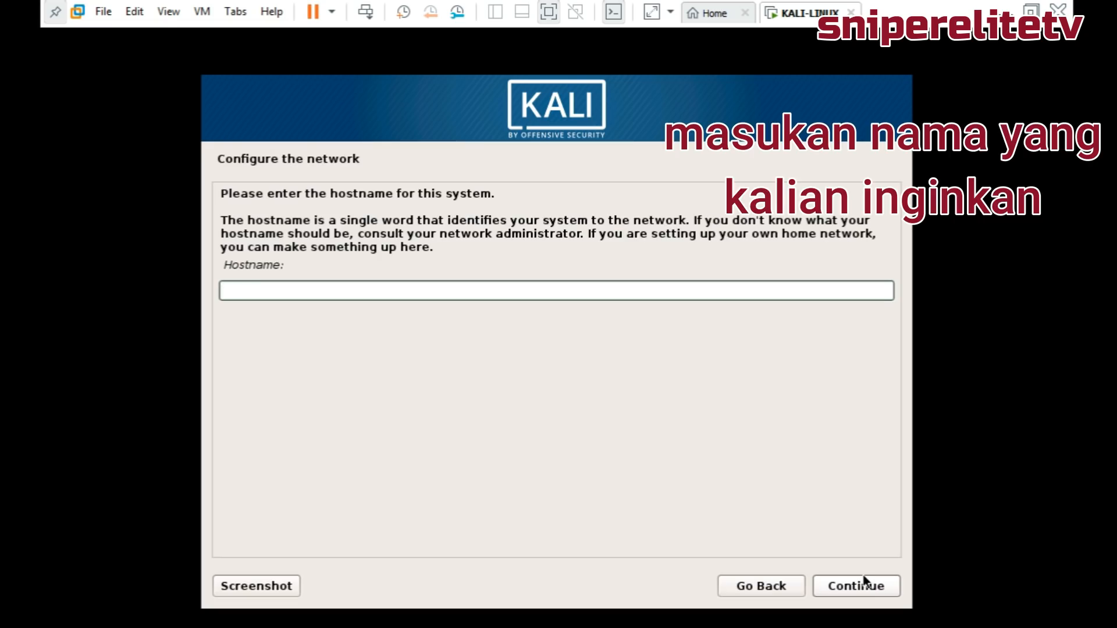
type("linuxku")
left_click(837, 587)
left_click(832, 587)
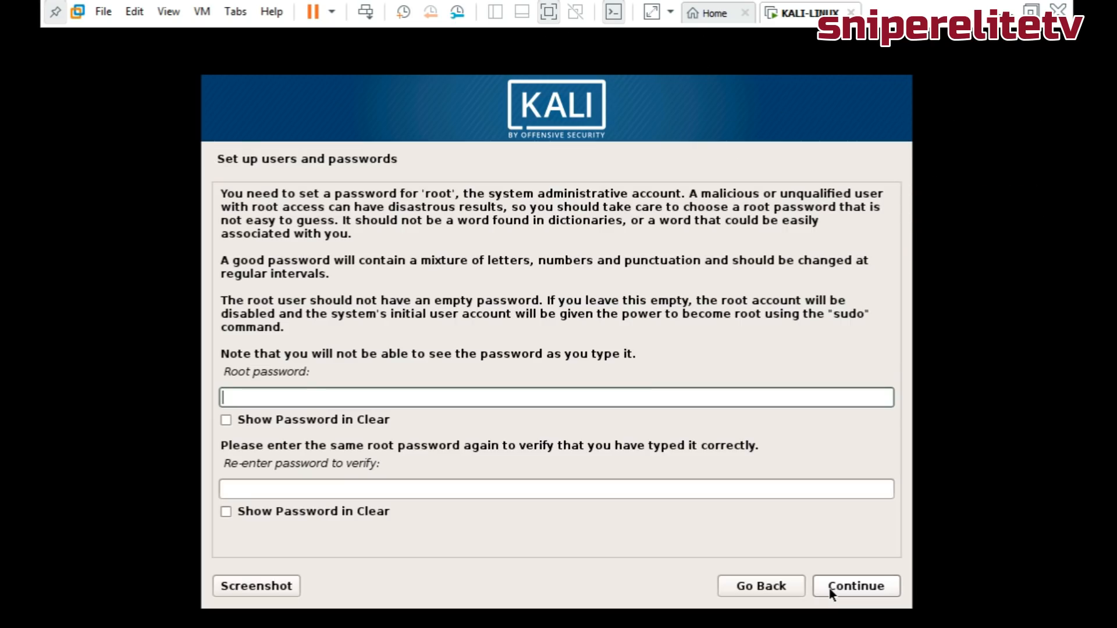
Set and confirm the root password, then accept the suggested time zone.
type("*****")
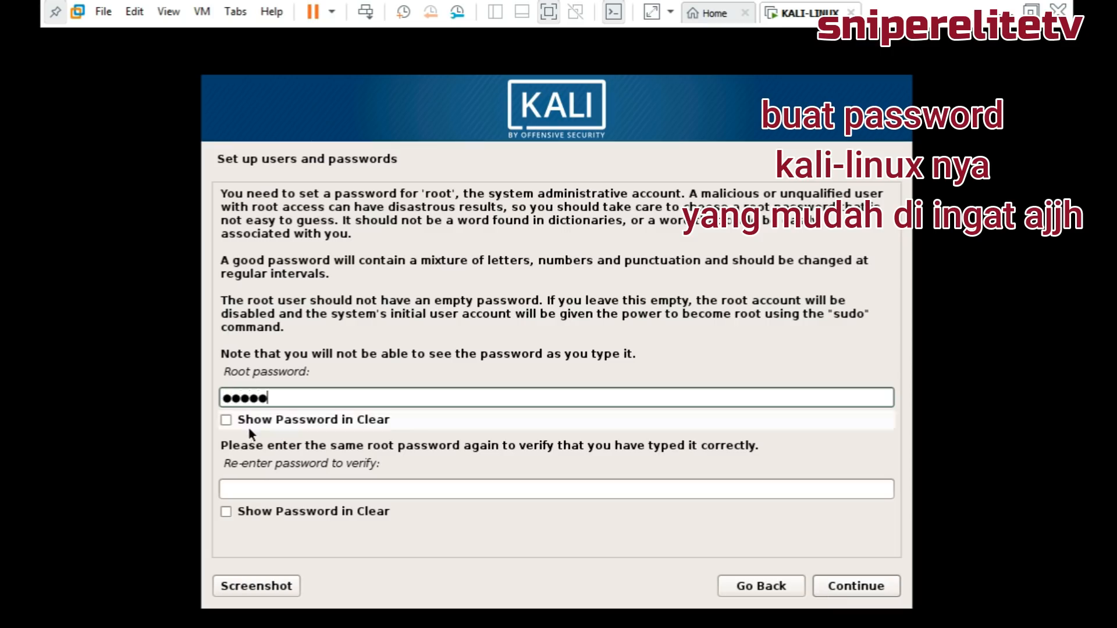
left_click(254, 488)
left_click(227, 420)
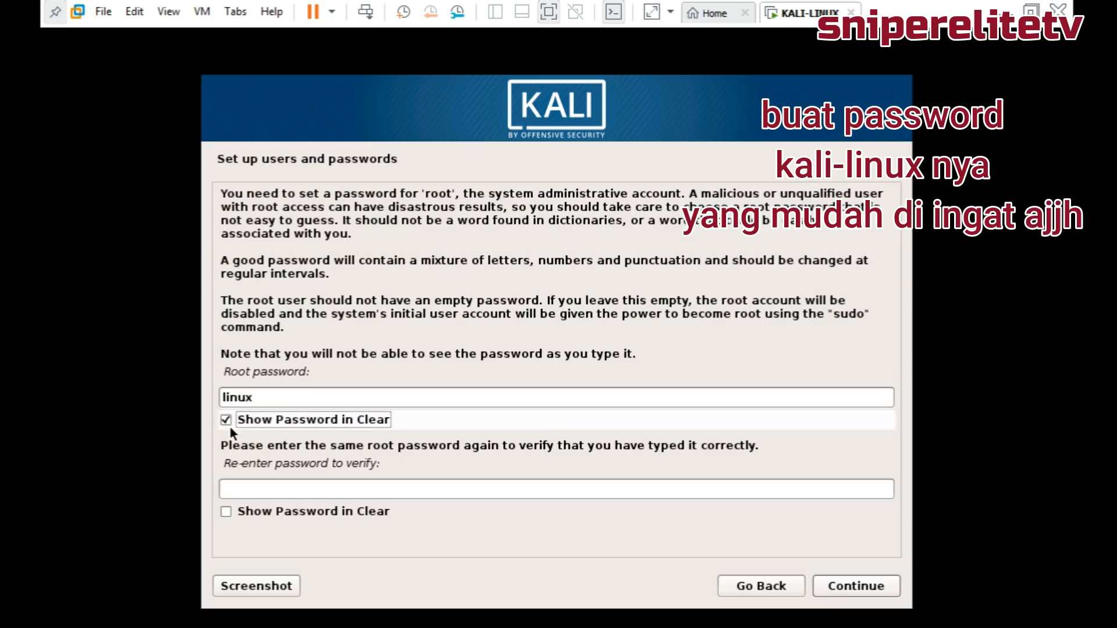
left_click(229, 490)
type("linux")
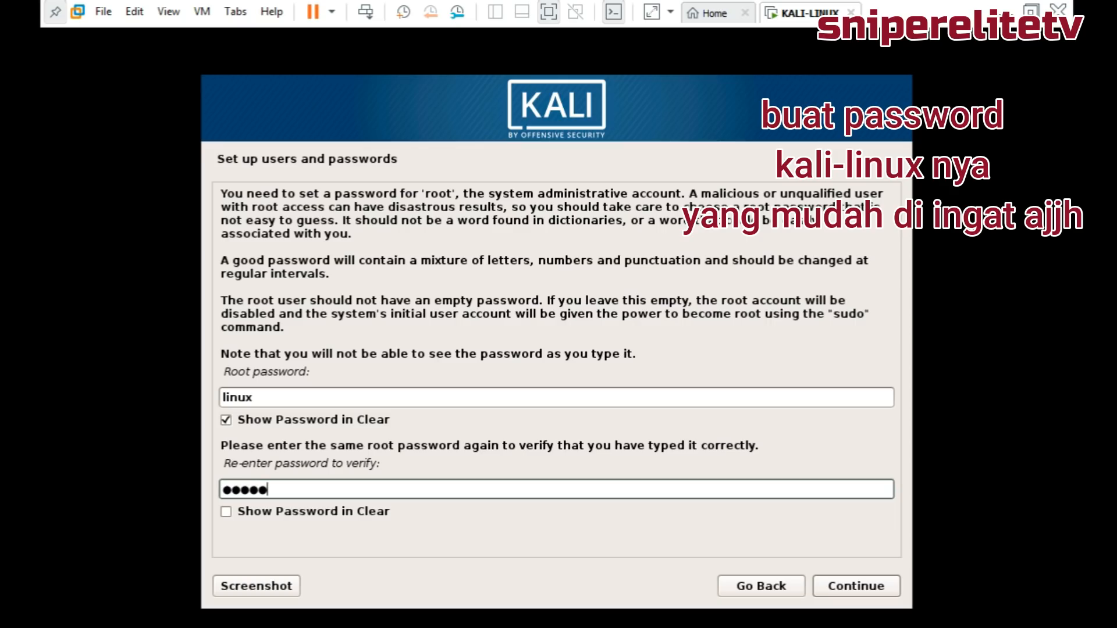
left_click(227, 512)
left_click(825, 584)
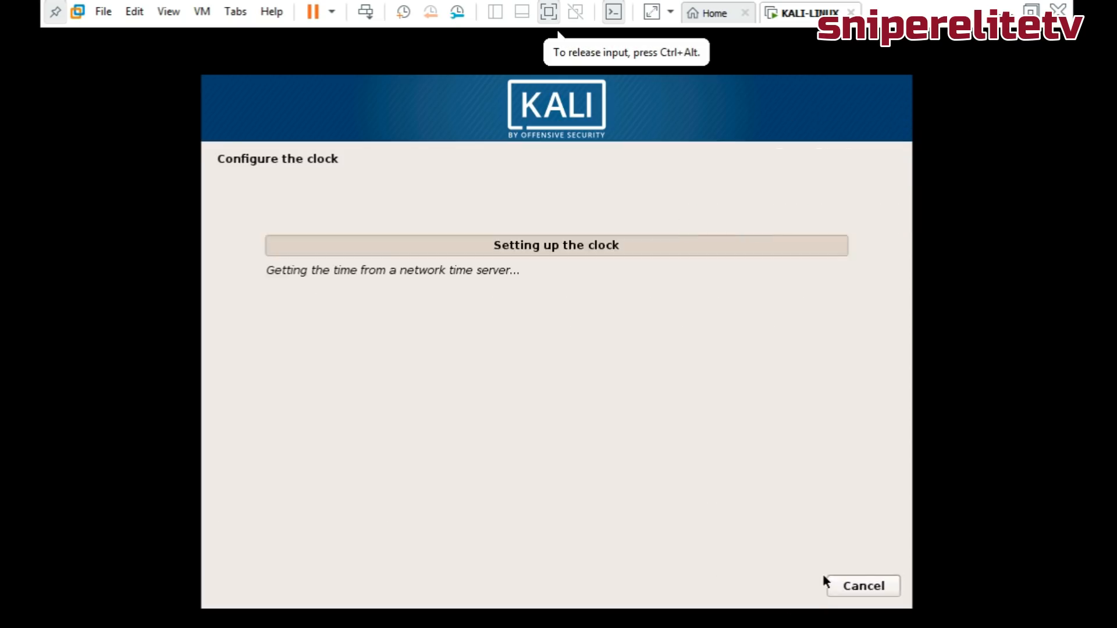
left_click(840, 586)
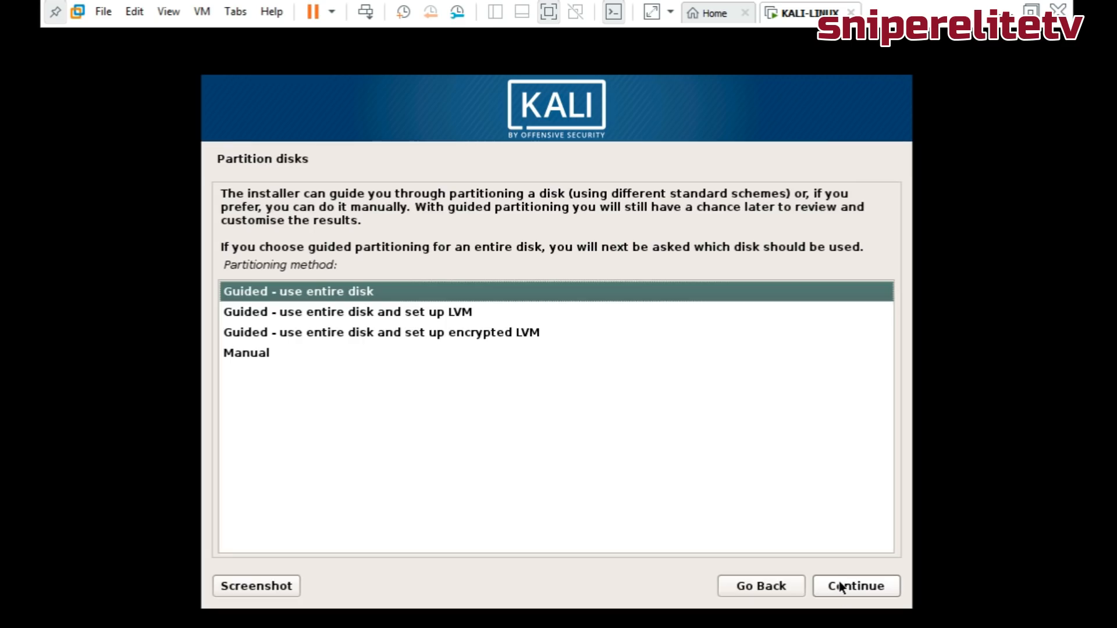
Choose manual partitioning and create an empty partition table on the 42.9 GB disk.
left_click(281, 361)
left_click(854, 585)
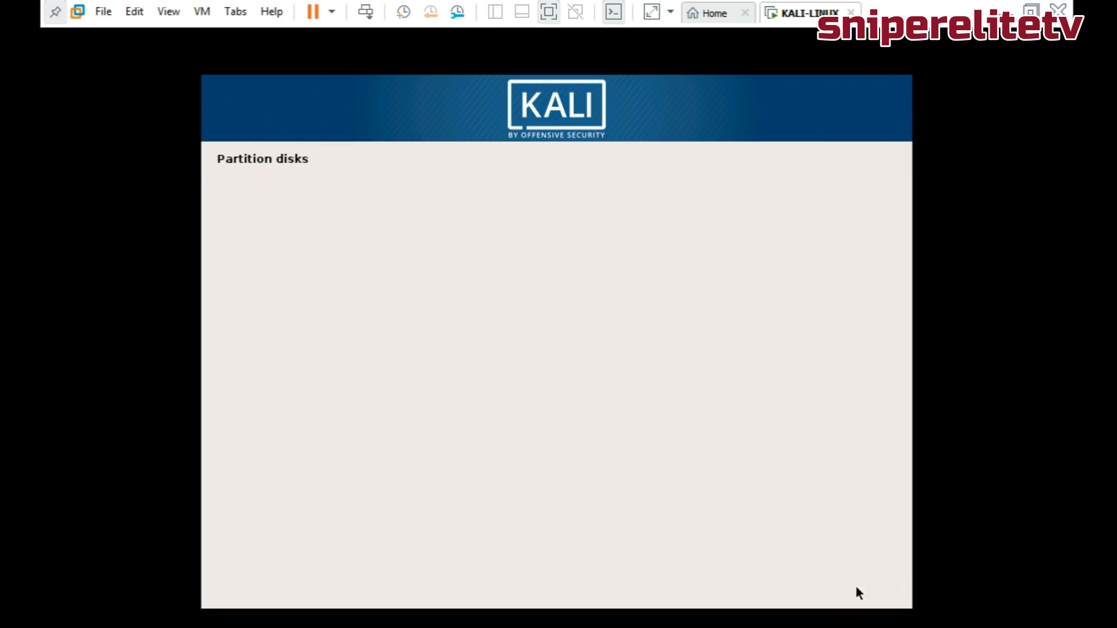
left_click(423, 303)
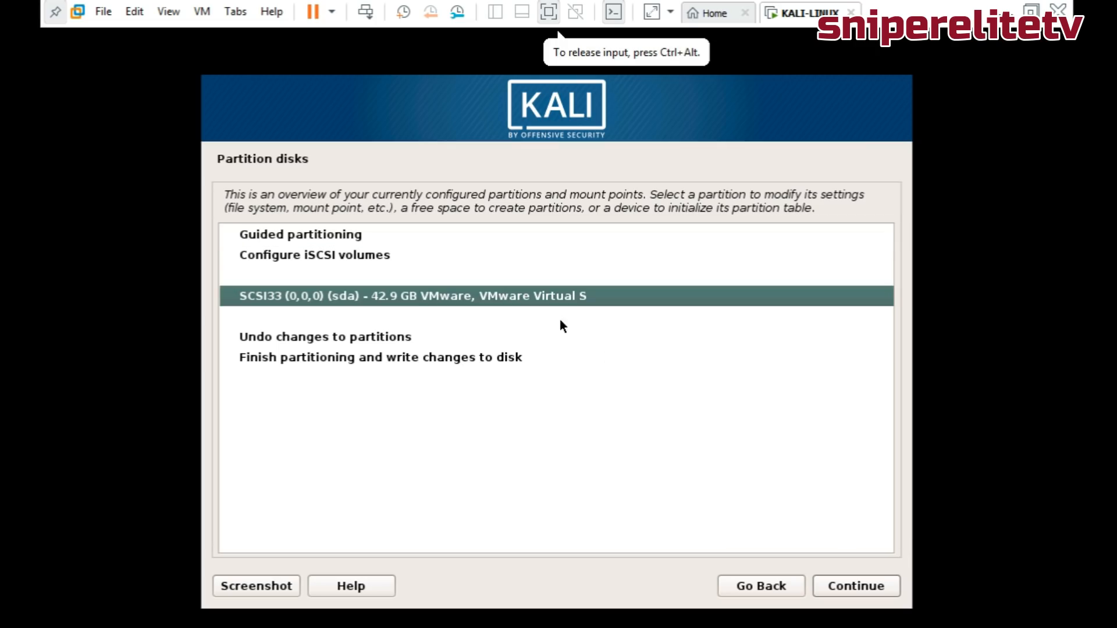
left_click(842, 577)
left_click(247, 301)
left_click(881, 584)
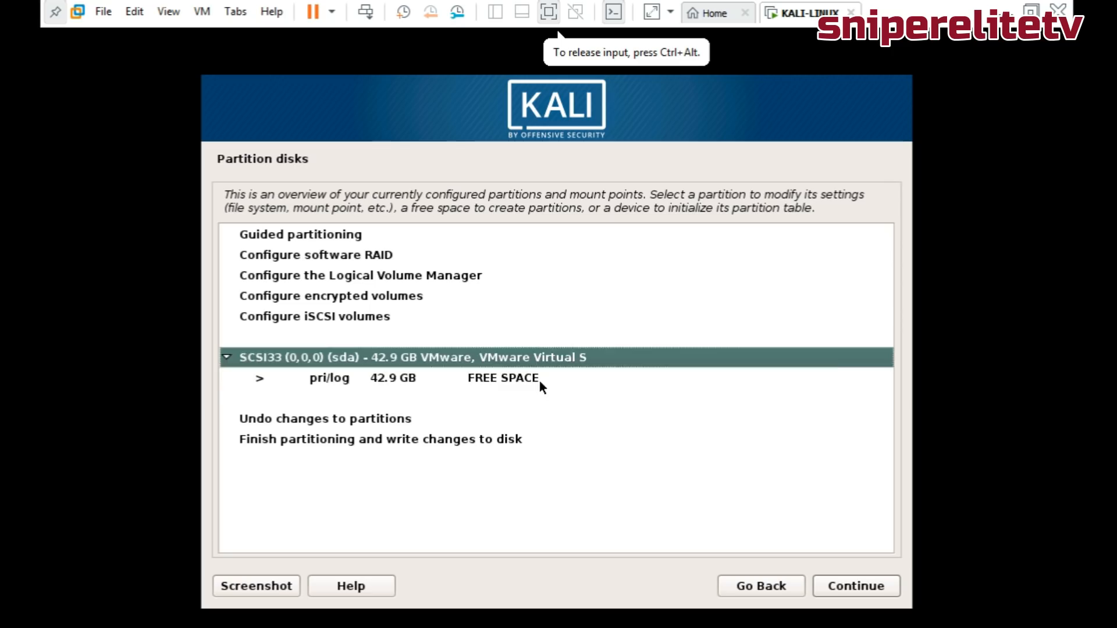
Create a 2 GB primary swap partition at the start of the free space.
left_click(539, 381)
left_click(861, 588)
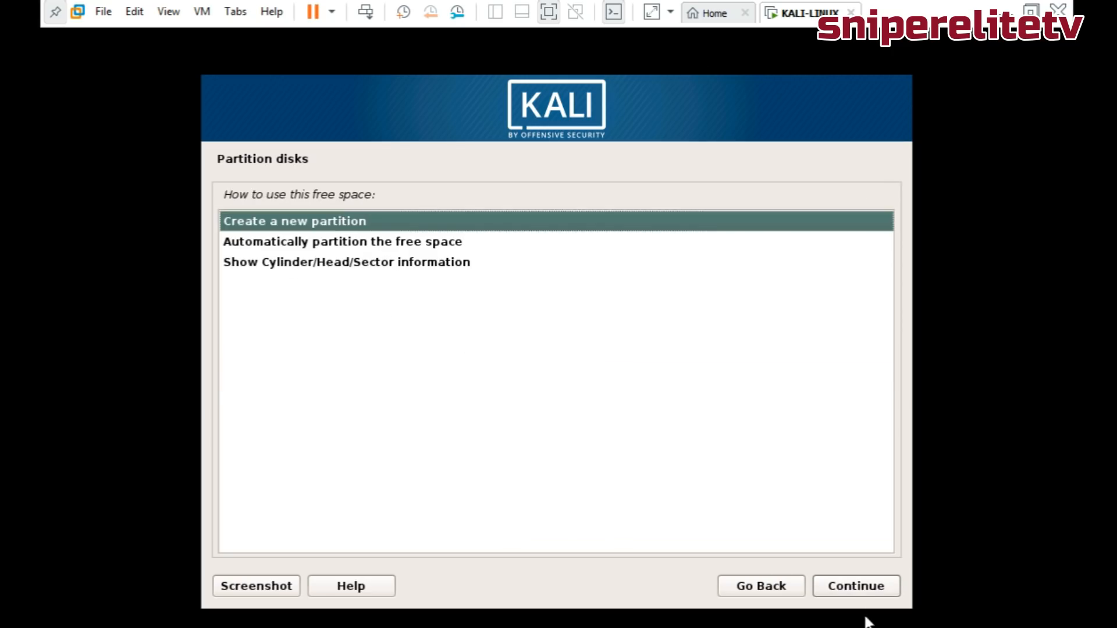
left_click(863, 590)
key("Right")
key("BackSpace")
key("BackSpace")
key("BackSpace")
key("BackSpace")
key("BackSpace")
type("2")
left_click(860, 587)
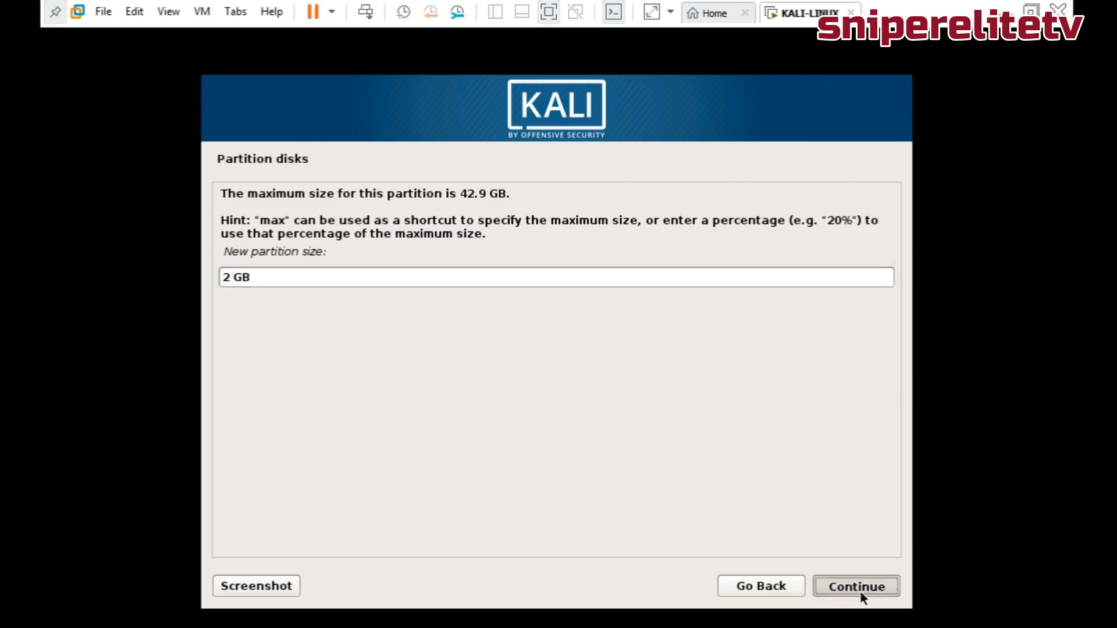
left_click(844, 594)
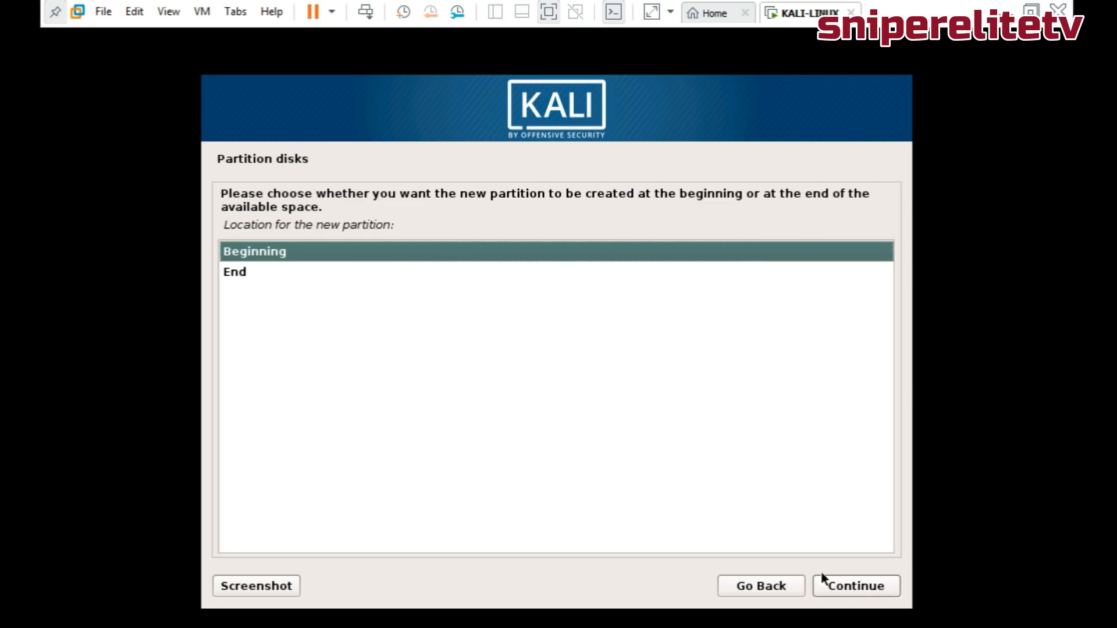
left_click(850, 595)
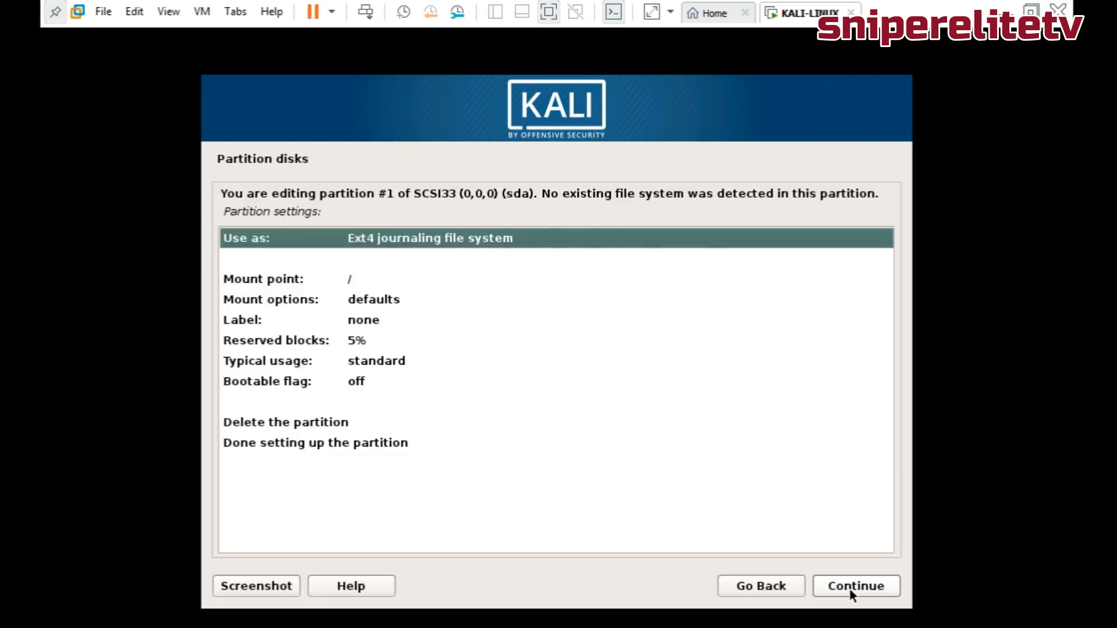
left_click(832, 588)
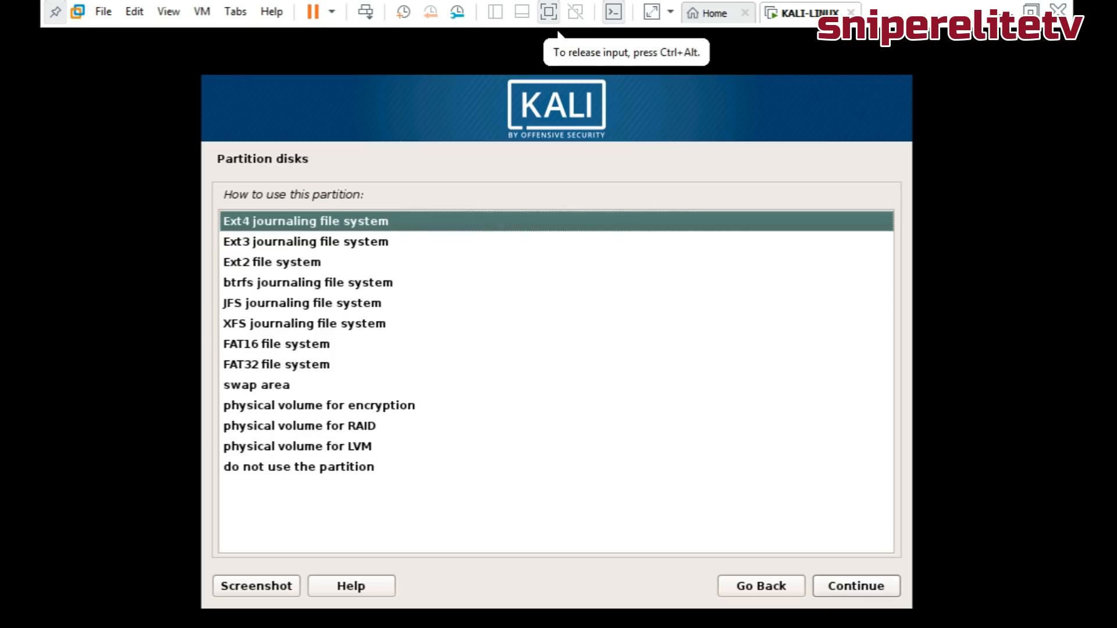
left_click(249, 386)
left_click(862, 588)
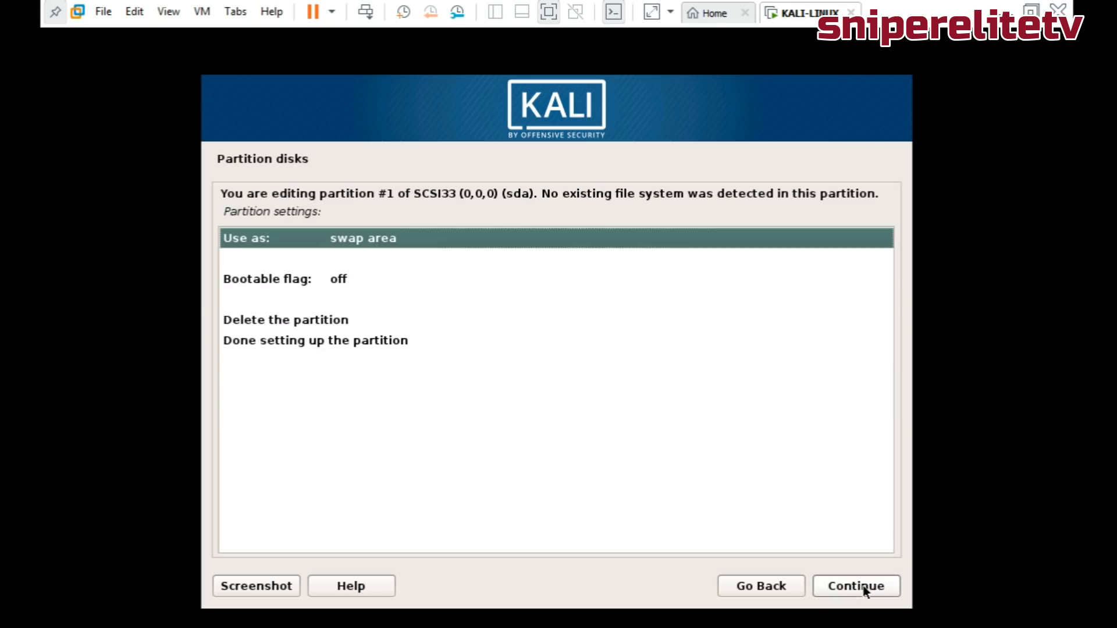
left_click(309, 345)
left_click(849, 586)
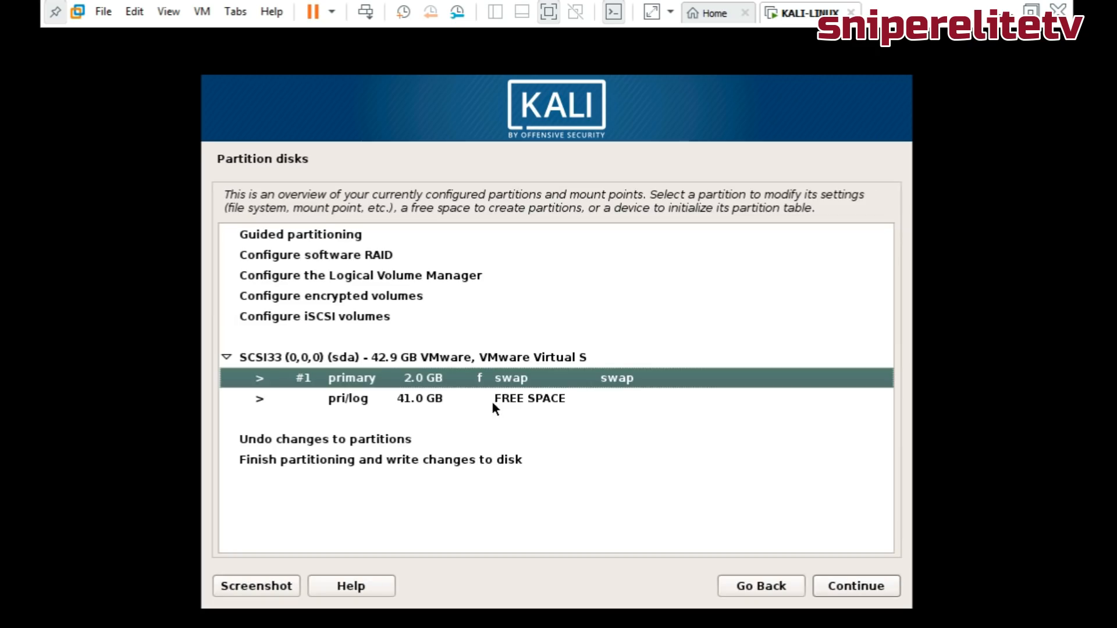
Create a primary ext4 root partition using all remaining free space.
left_click(428, 400)
left_click(849, 588)
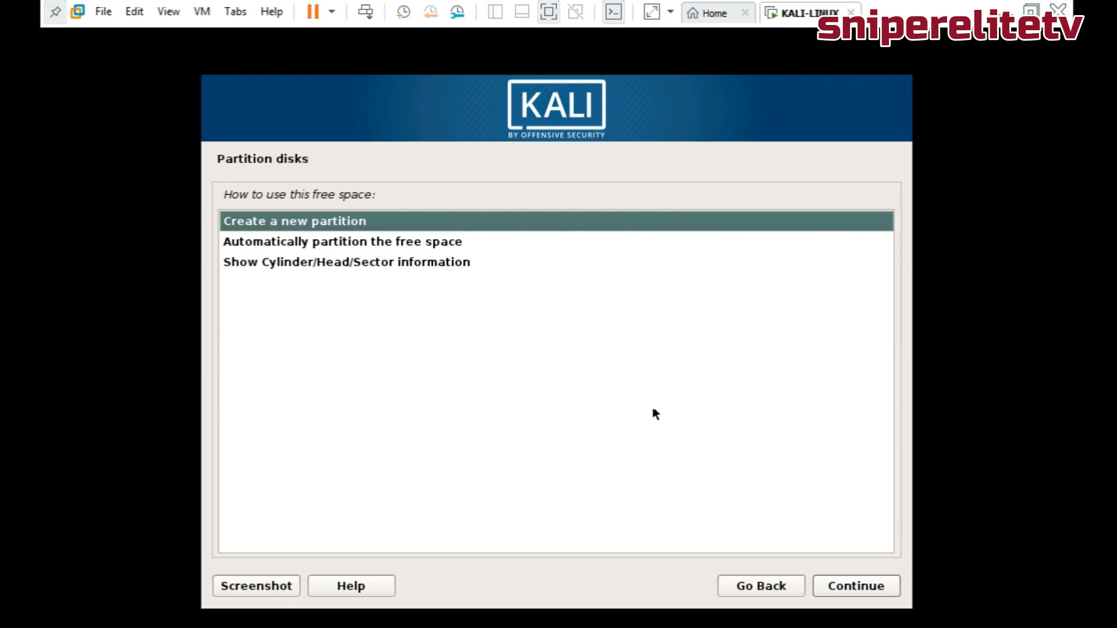
left_click(875, 589)
left_click(874, 589)
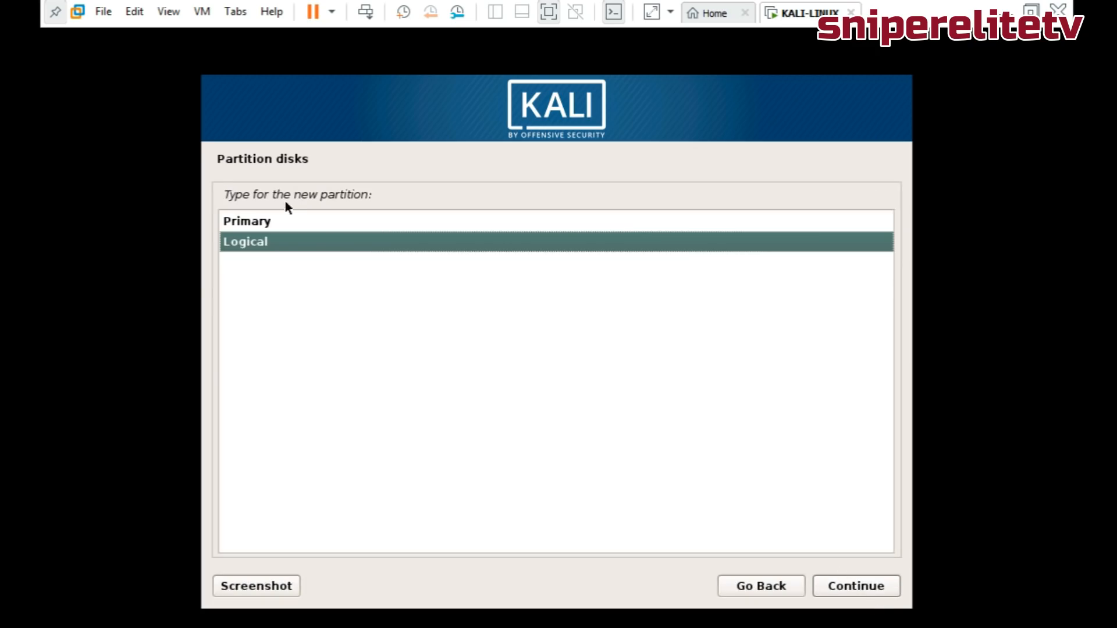
left_click(281, 224)
left_click(847, 583)
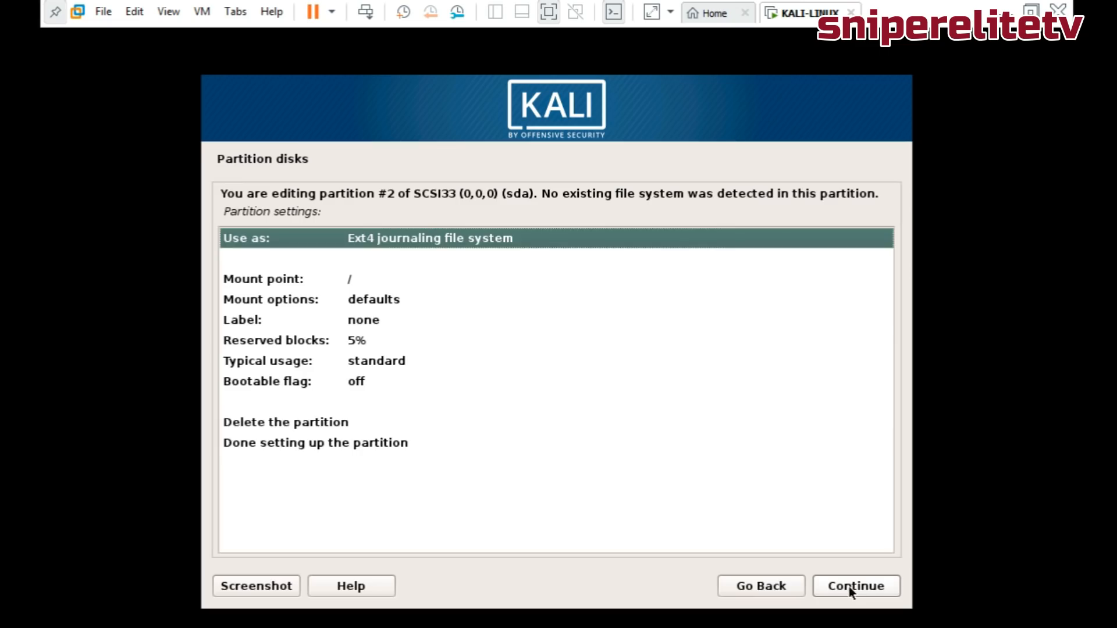
left_click(352, 442)
left_click(831, 584)
Finish partitioning and write the changes to disk.
left_click(451, 466)
left_click(867, 589)
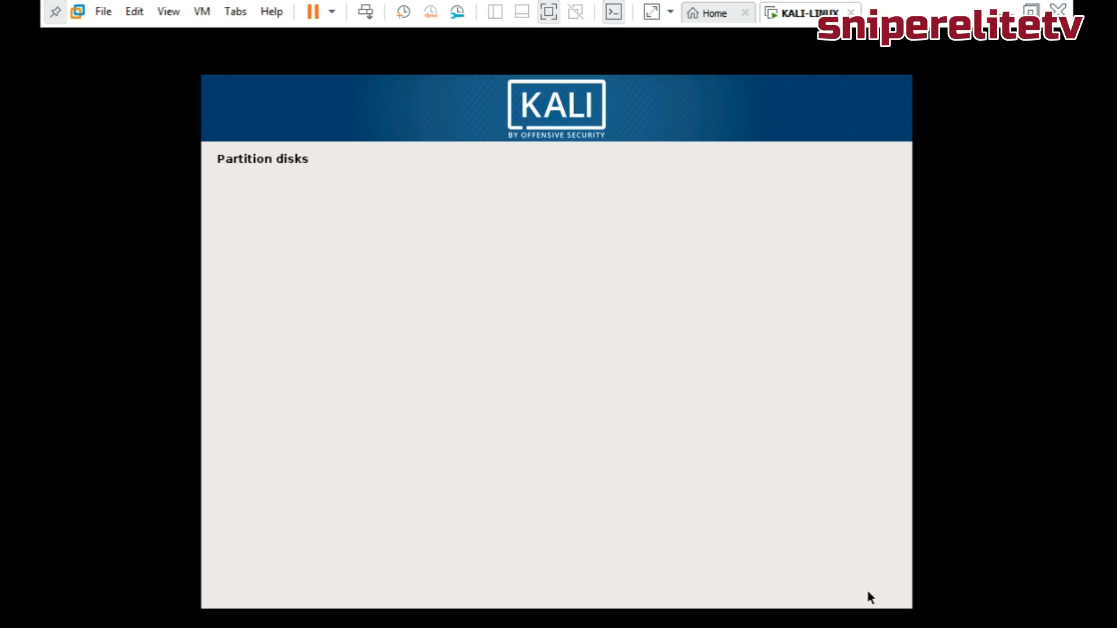
left_click(260, 375)
left_click(830, 587)
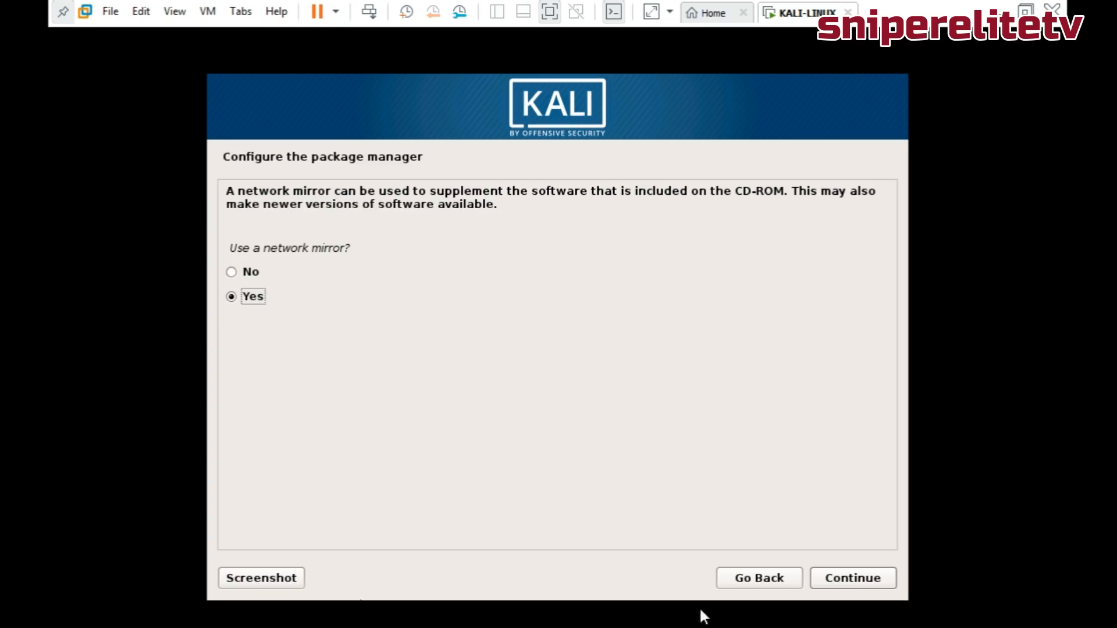
Enable the network mirror and finish the installation, rebooting the VM to GRUB.
left_click(840, 581)
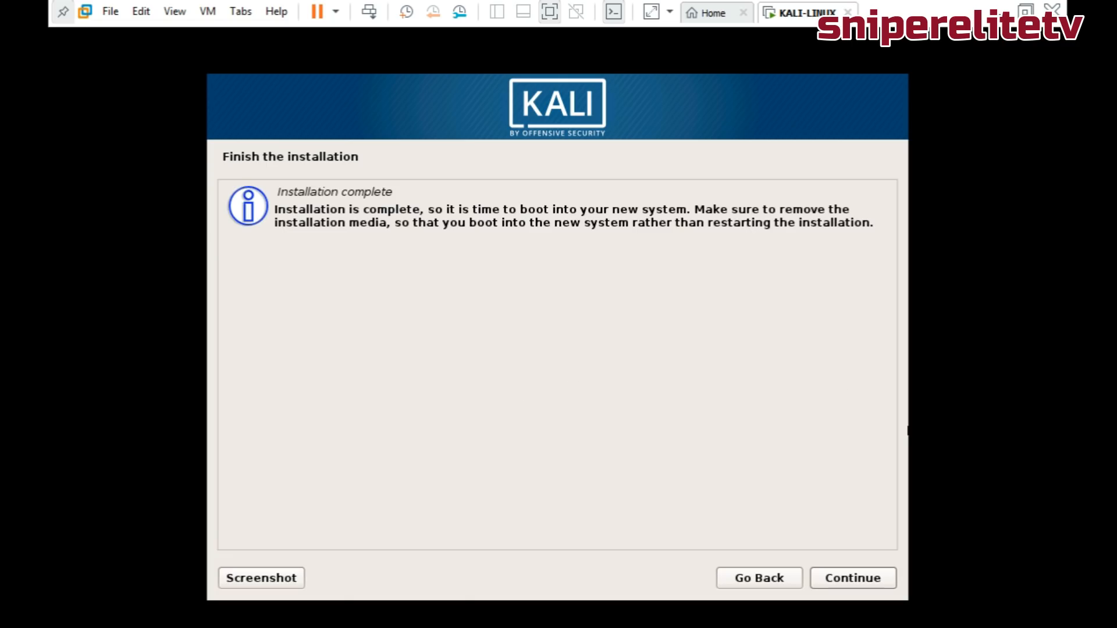
left_click(836, 573)
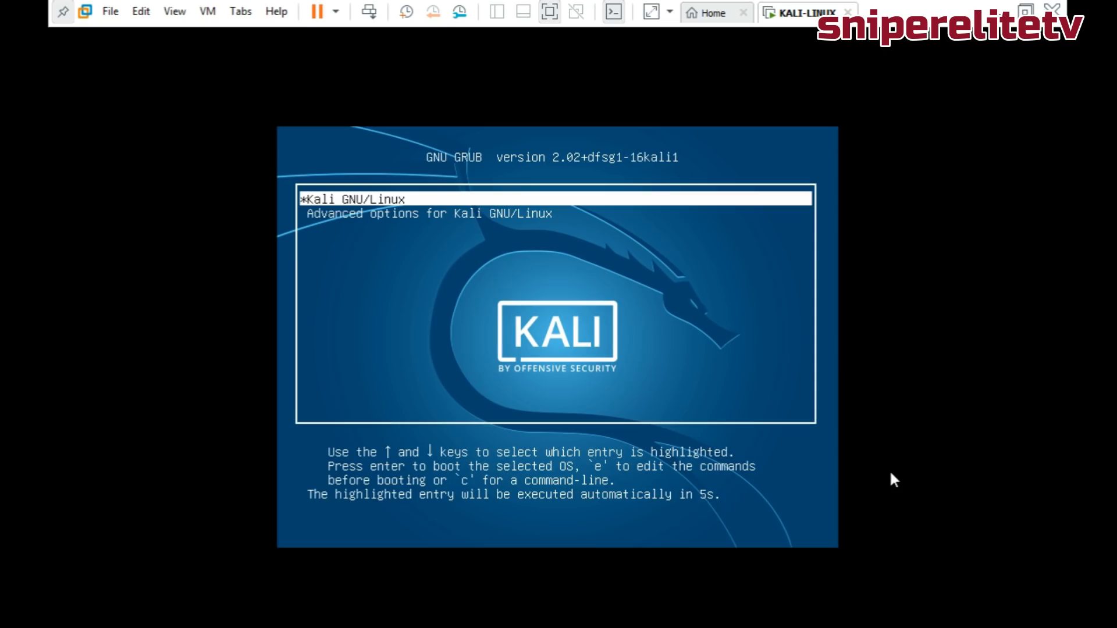
Boot Kali GNU/Linux from GRUB and sign in as root with the password.
key("Return")
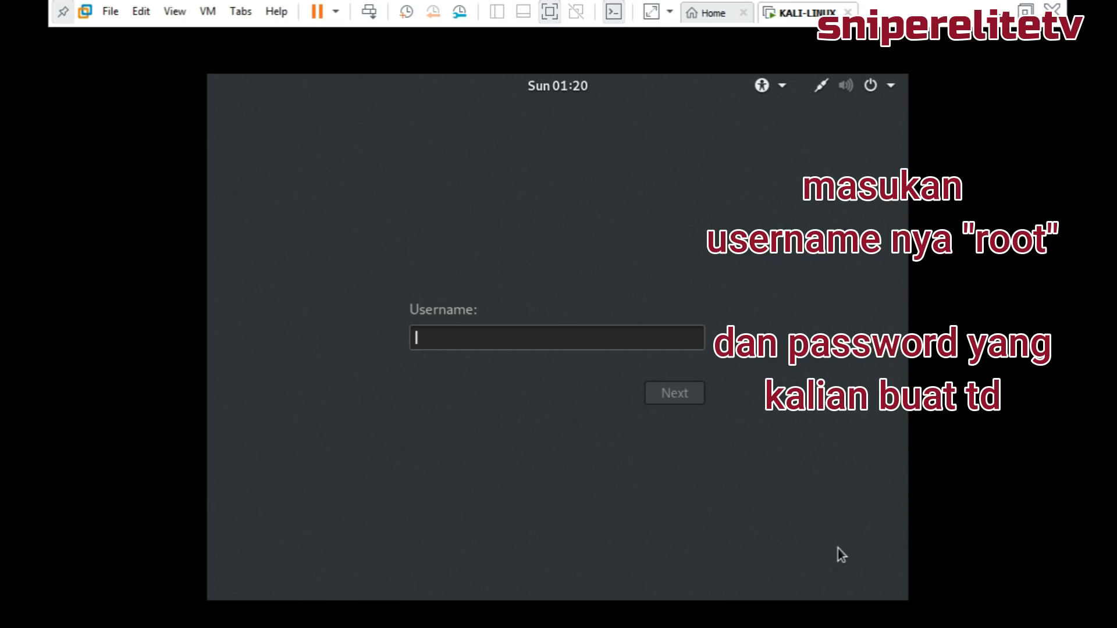
type("root")
key("Return")
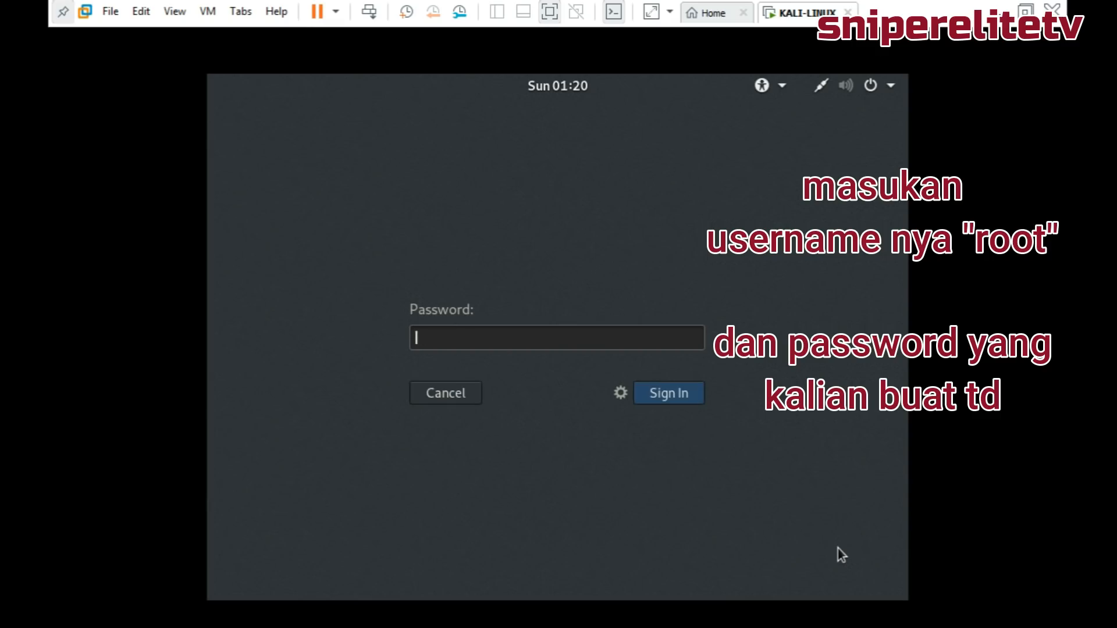
type("•••••")
key("Return")
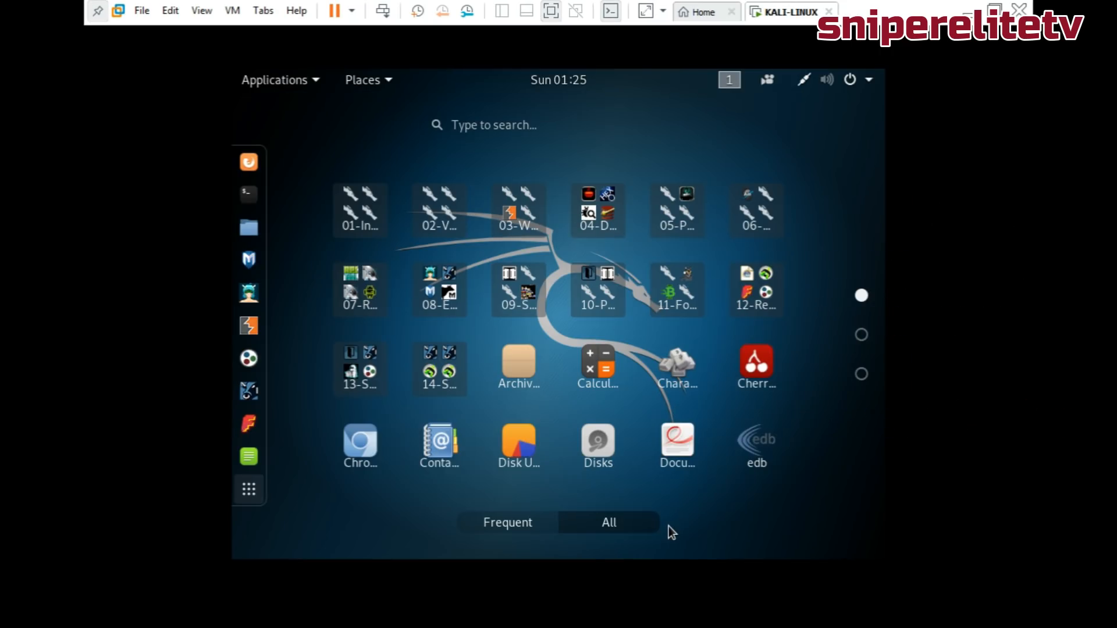
Set the Kali display resolution to 1440×900 in Displays settings and keep the change.
left_click(493, 124)
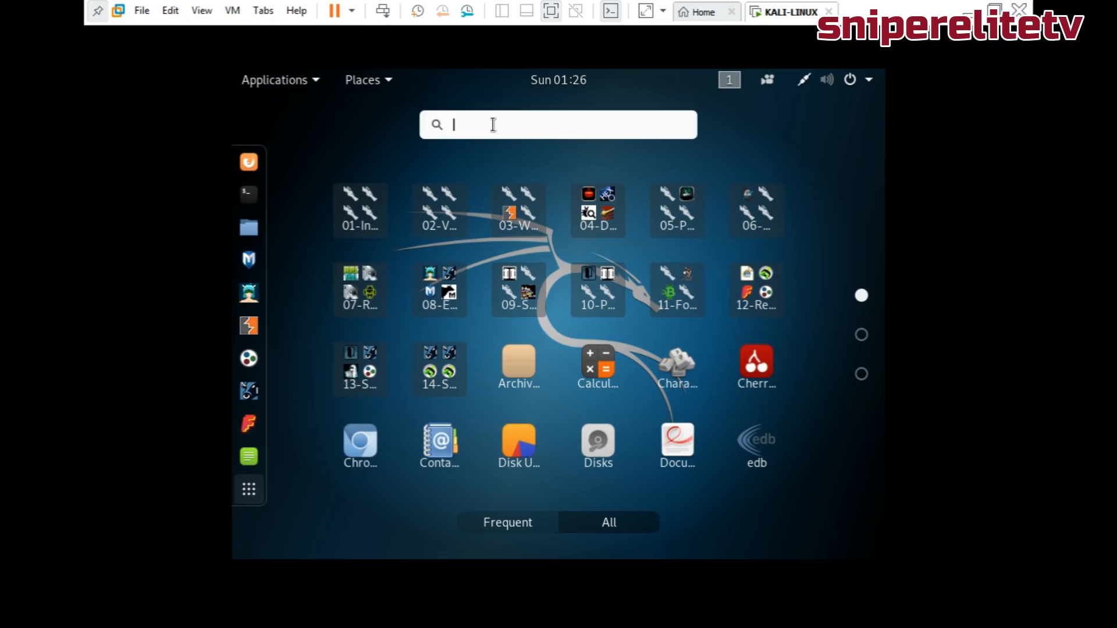
type("dis")
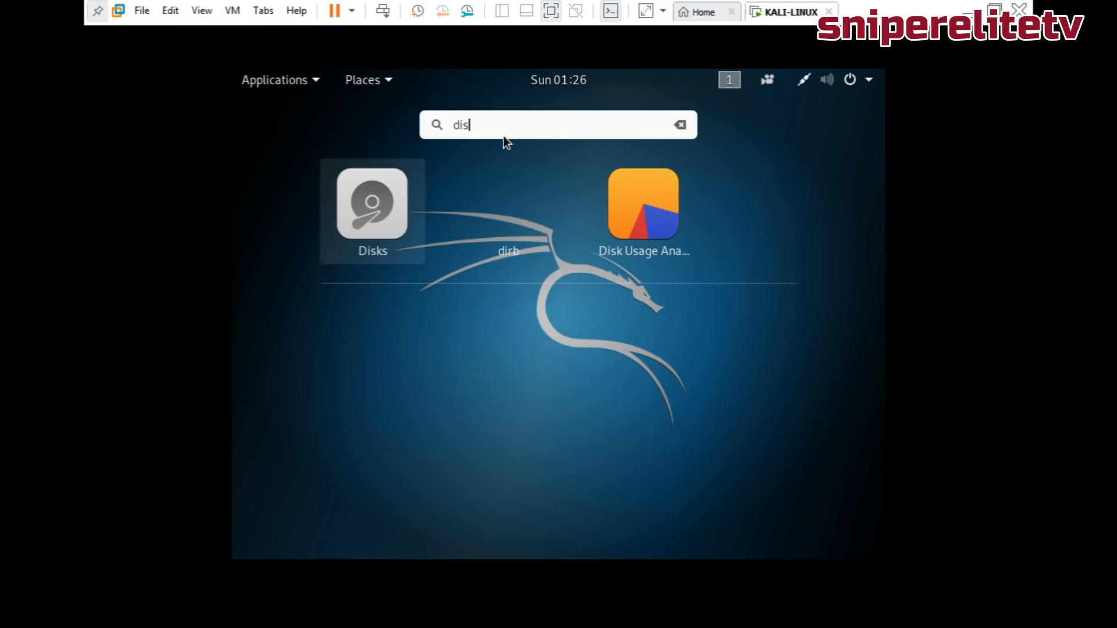
type("play")
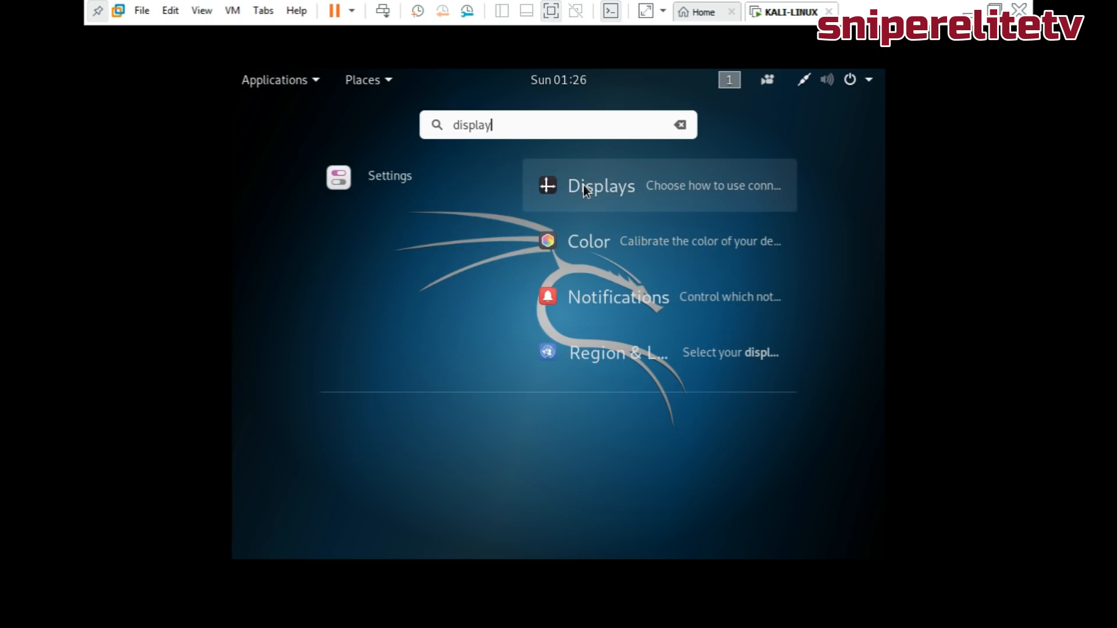
left_click(584, 185)
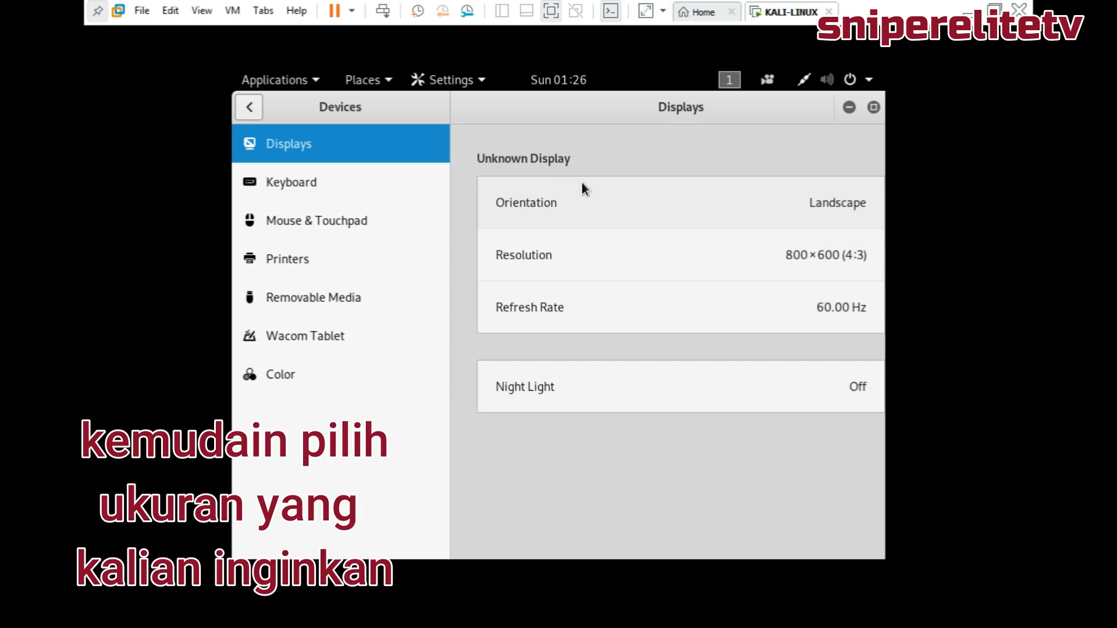
left_click(684, 271)
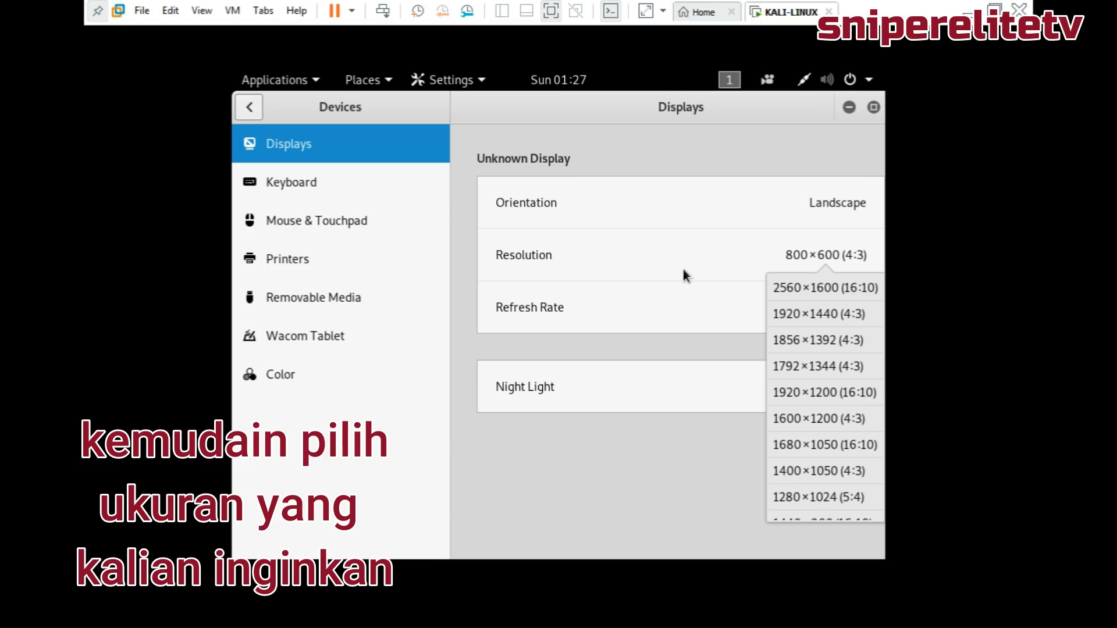
left_click(840, 418)
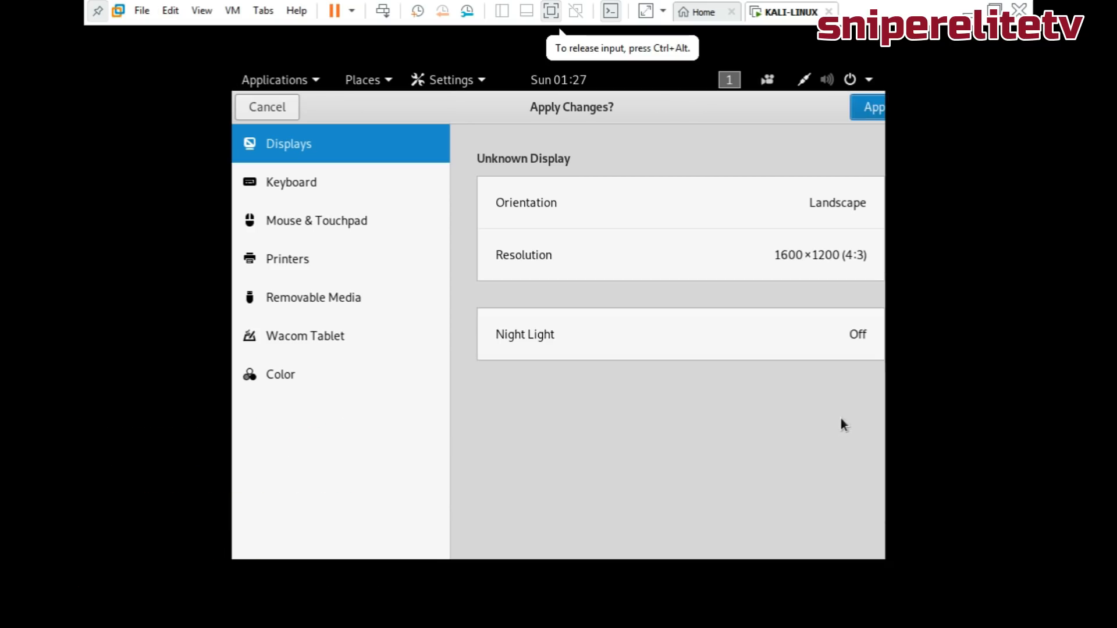
left_click(870, 109)
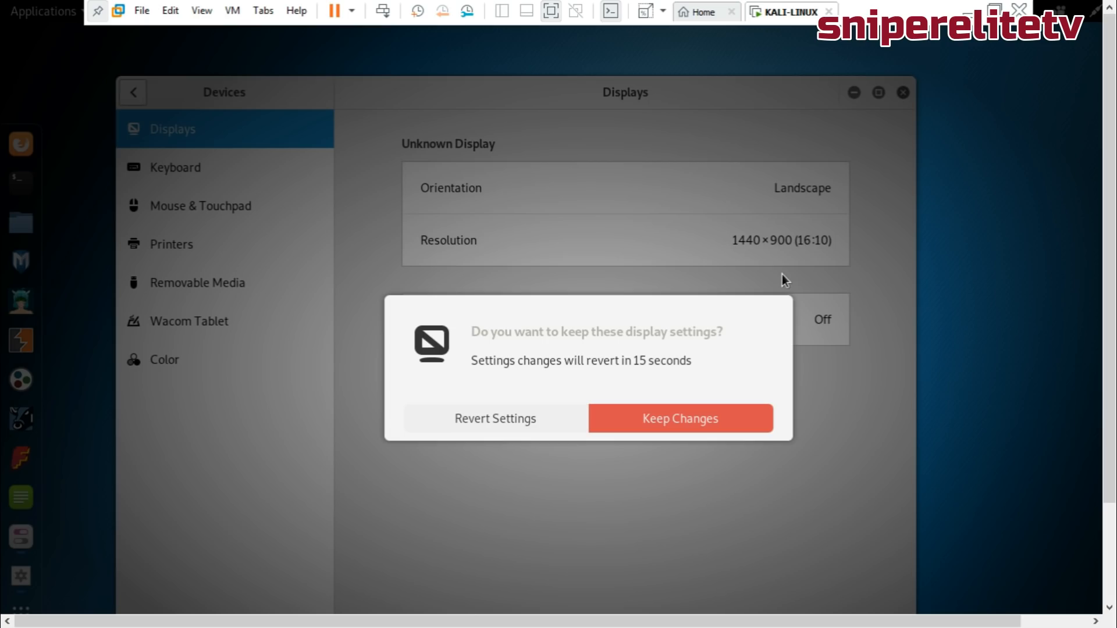
left_click(638, 428)
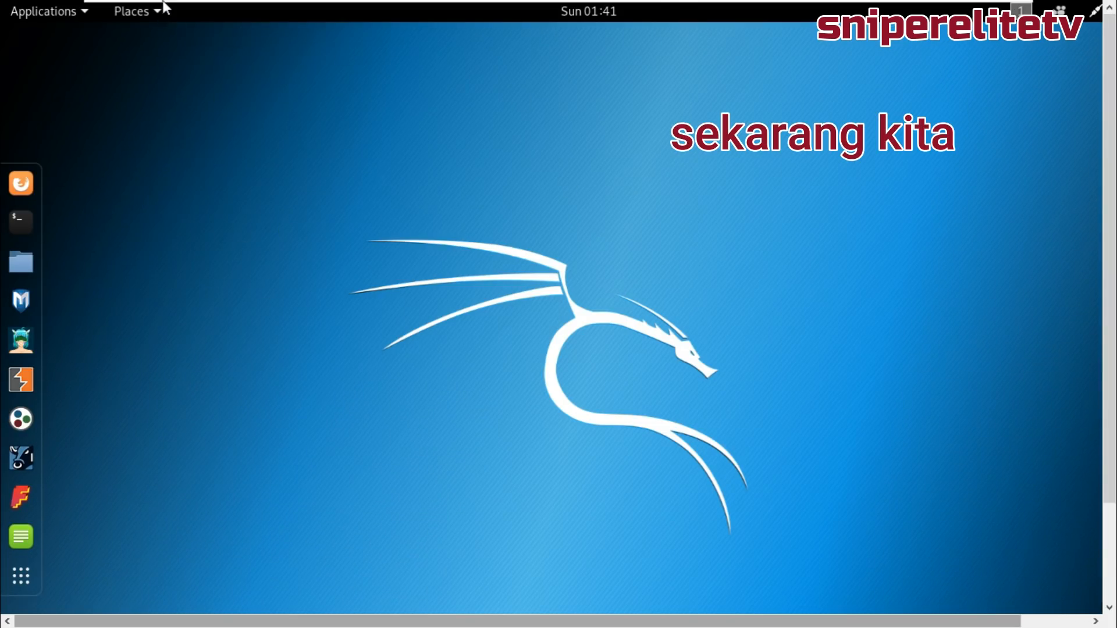
Start VMware Tools installation from the VM menu, overriding the locked CD-ROM.
mouse_move(166, 7)
left_click(232, 11)
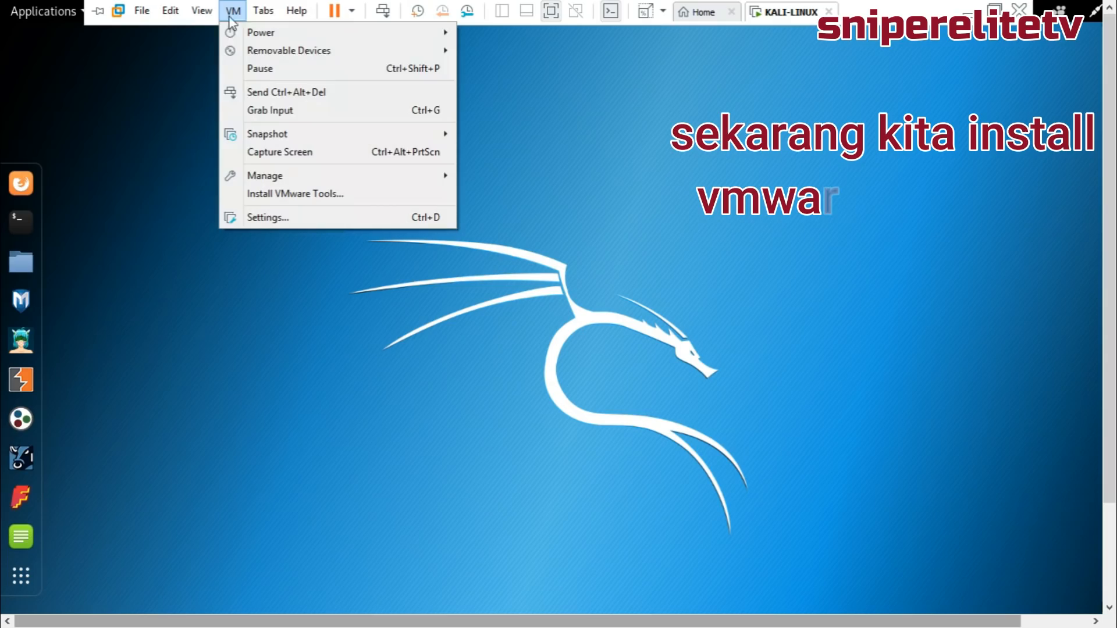
left_click(273, 194)
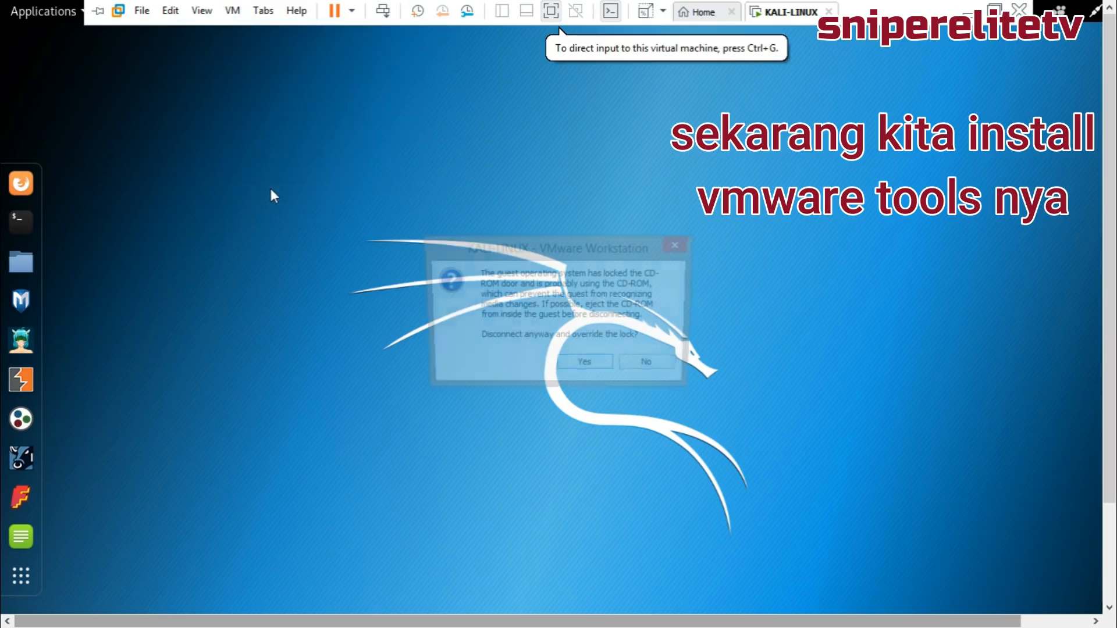
left_click(586, 366)
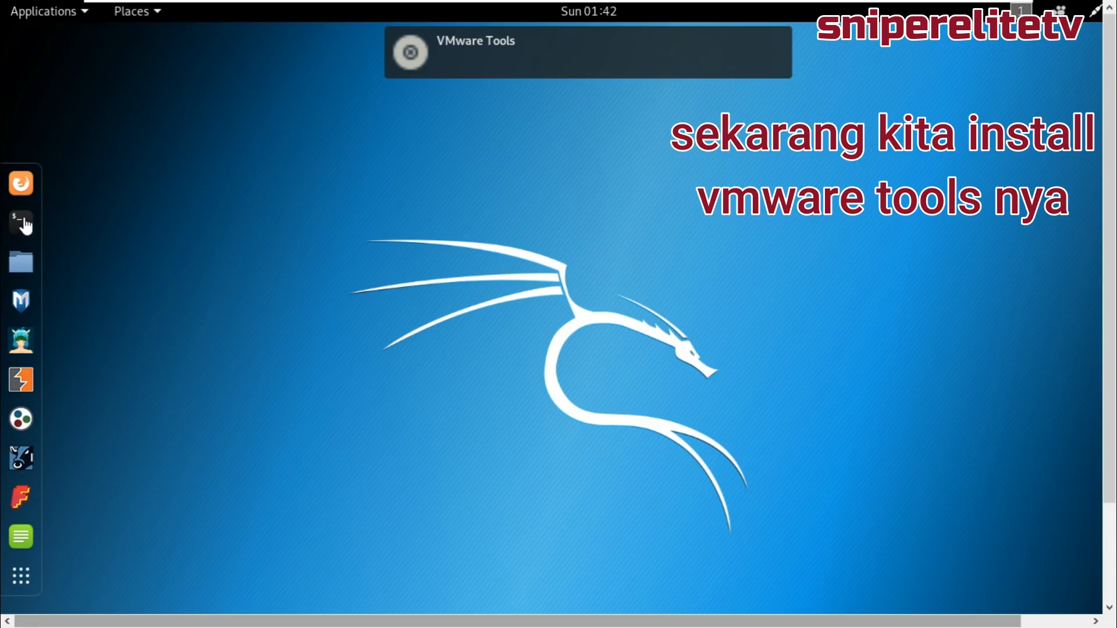
Copy VMwareTools-10.3.2-9925305.tar.gz from the Tools disc into the Desktop folder.
mouse_move(426, 65)
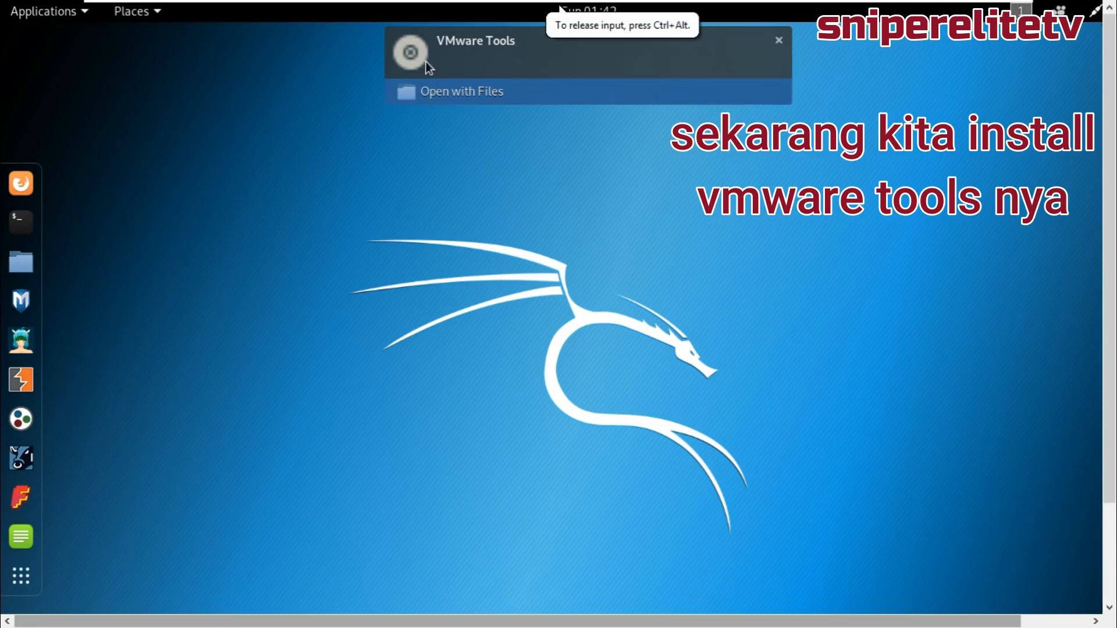
left_click(454, 97)
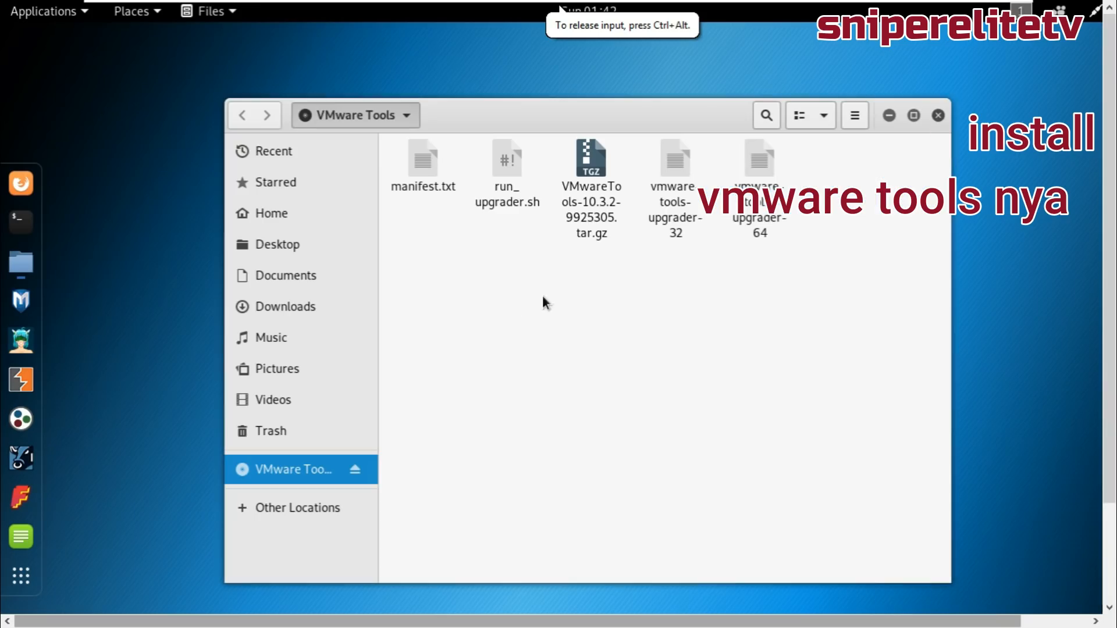
left_click(591, 185)
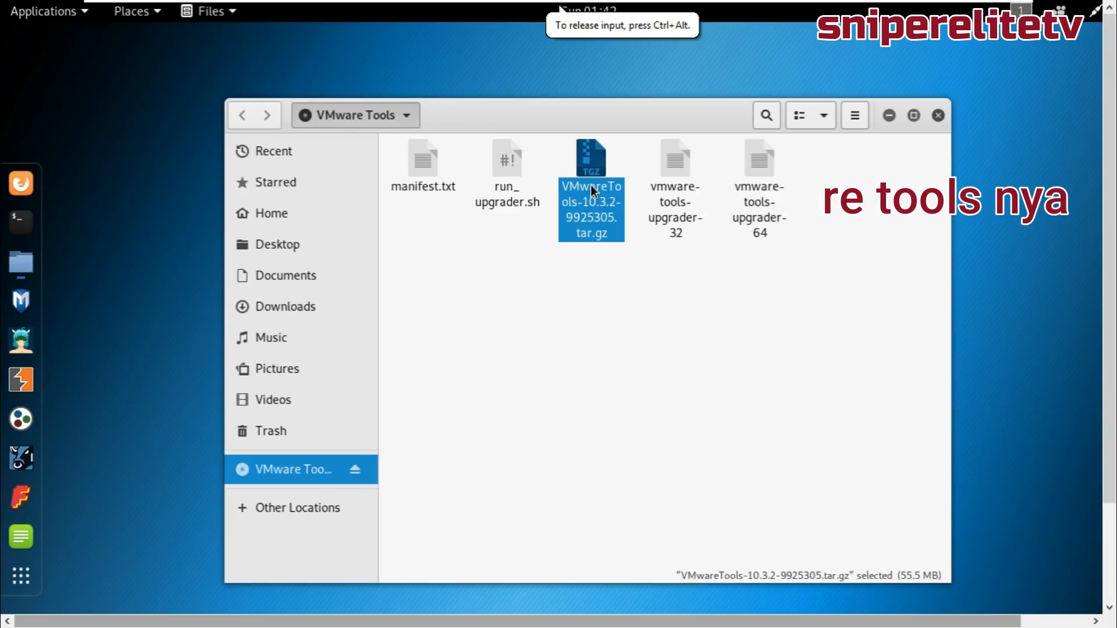
right_click(705, 182)
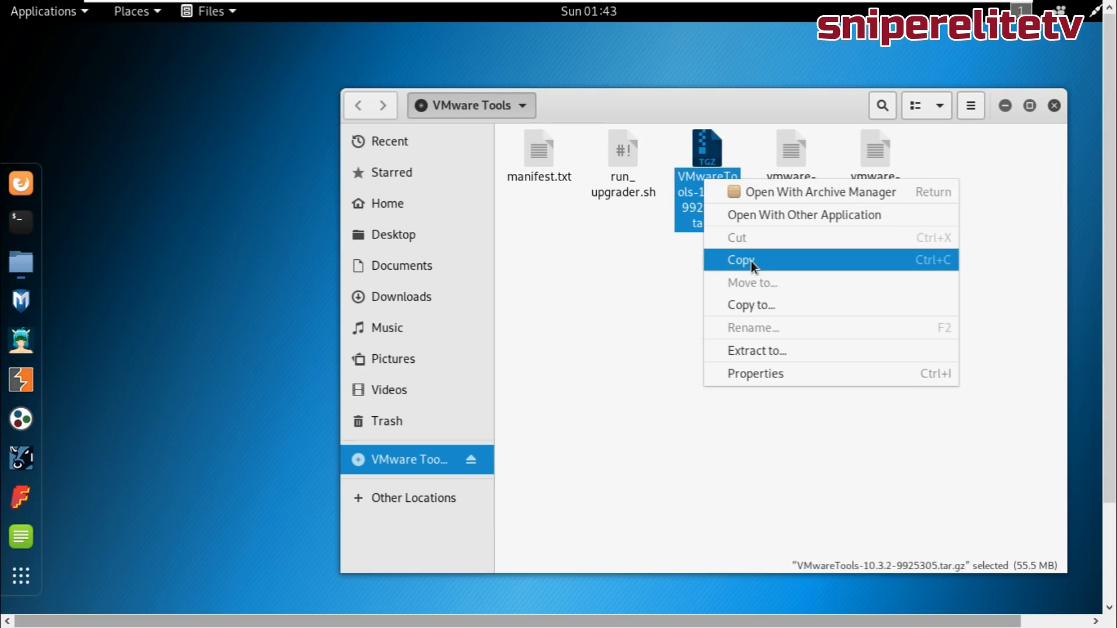
left_click(752, 260)
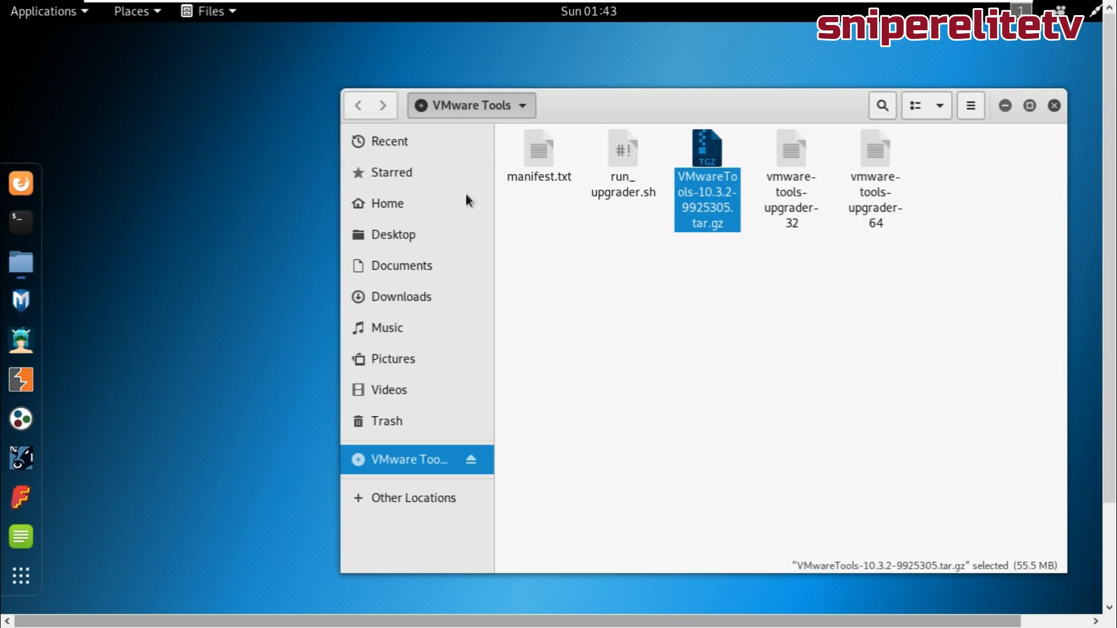
left_click(421, 234)
right_click(748, 238)
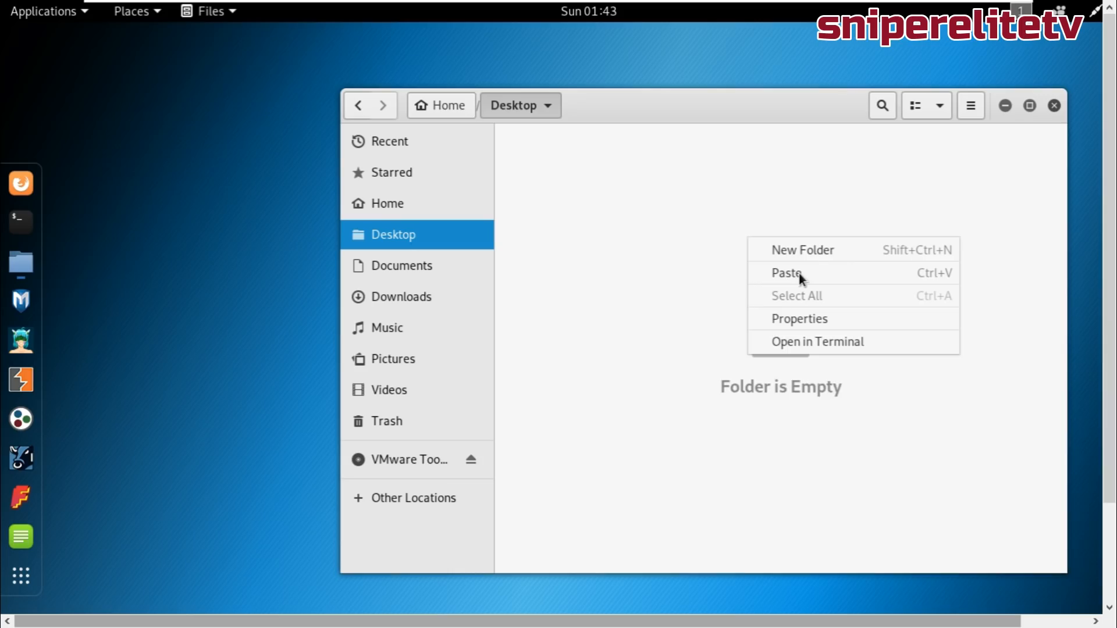
left_click(799, 274)
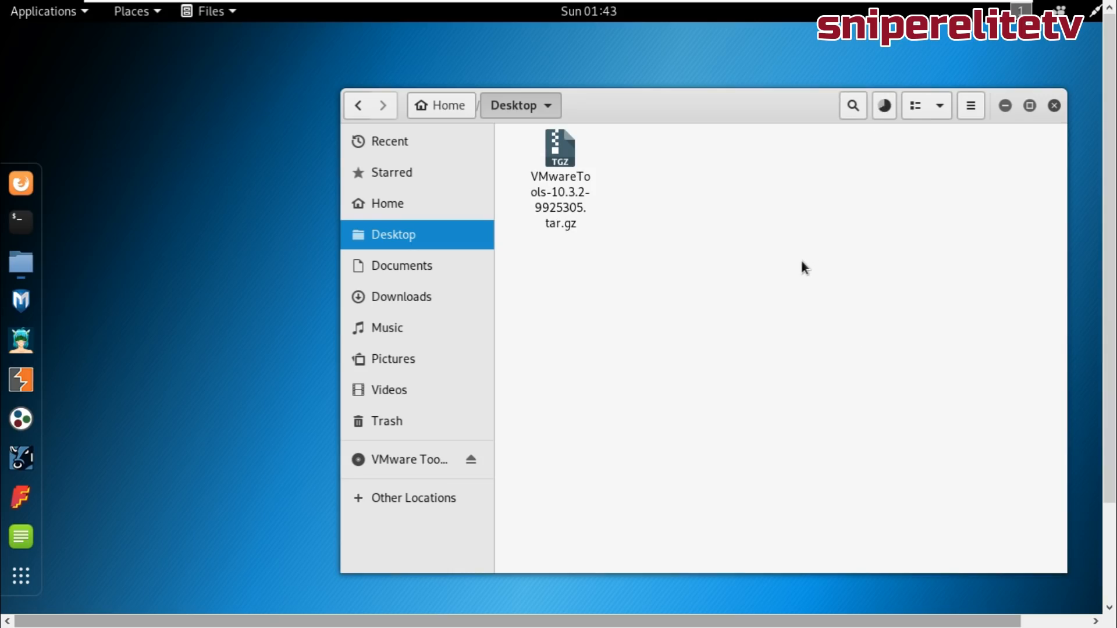
Extract the archive on the Desktop and minimize Files.
right_click(561, 187)
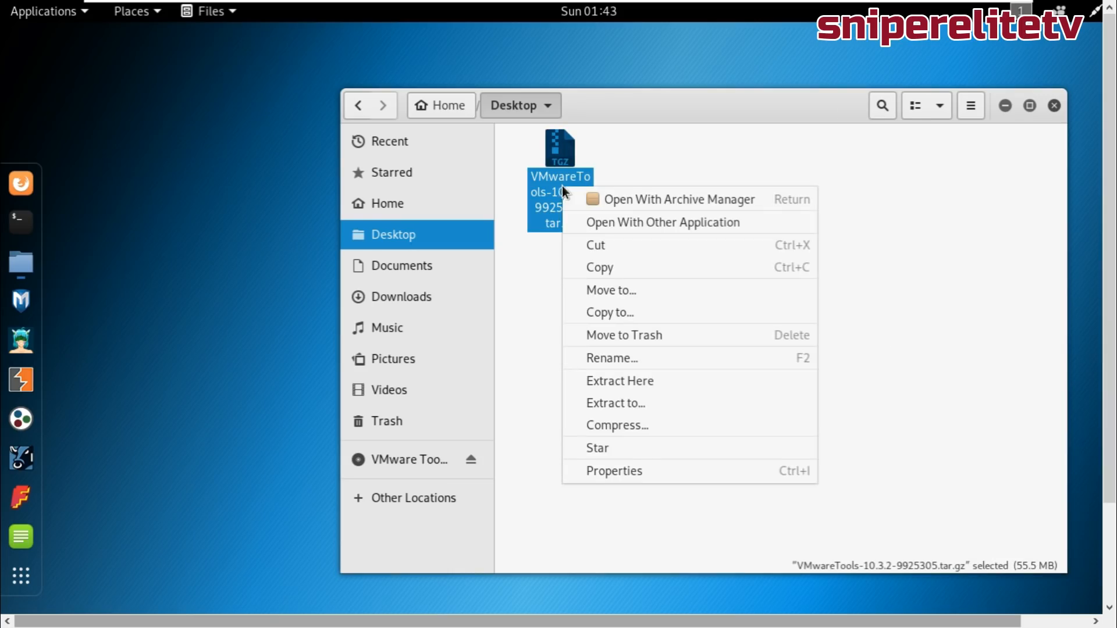
left_click(622, 383)
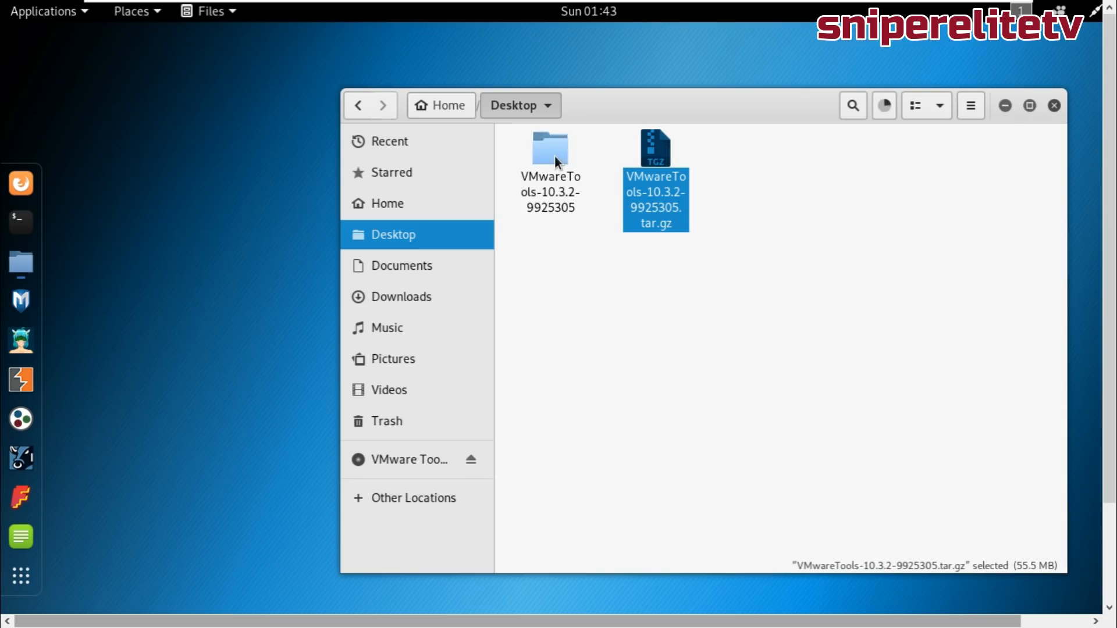
left_click(1004, 105)
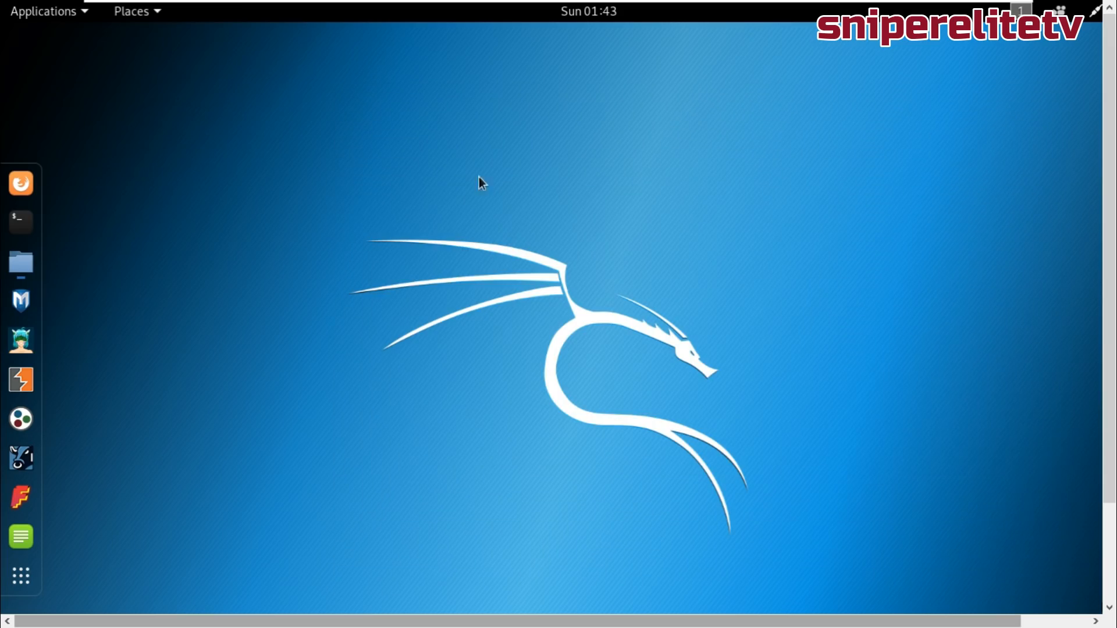
left_click(23, 222)
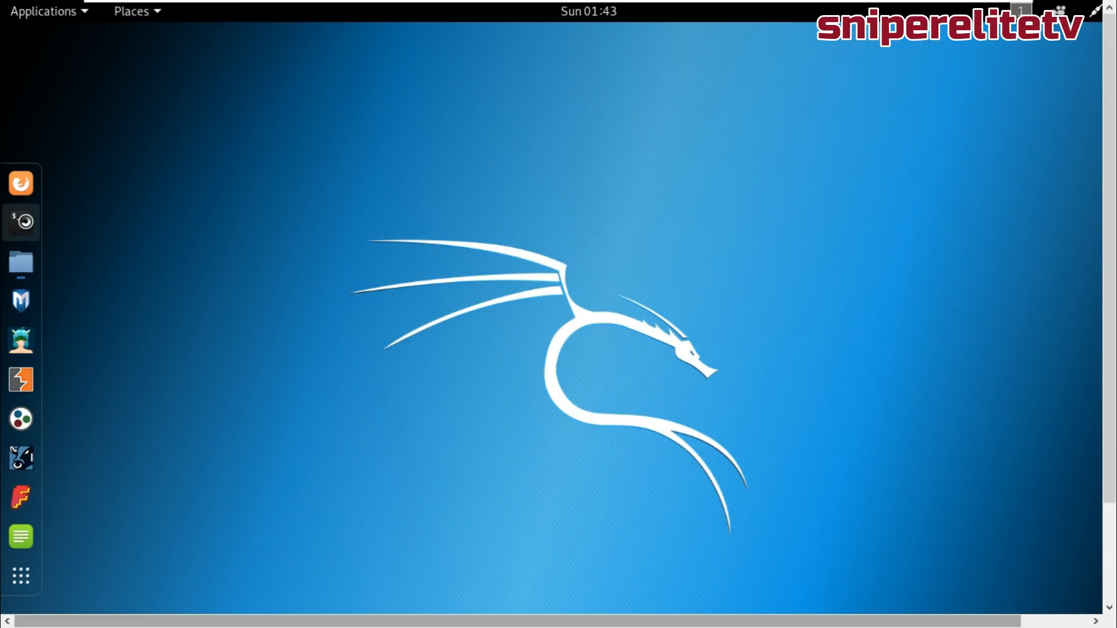
Change into Desktop, list it, and enter the VMwareTools-10.3.2-9925305 folder.
type("c")
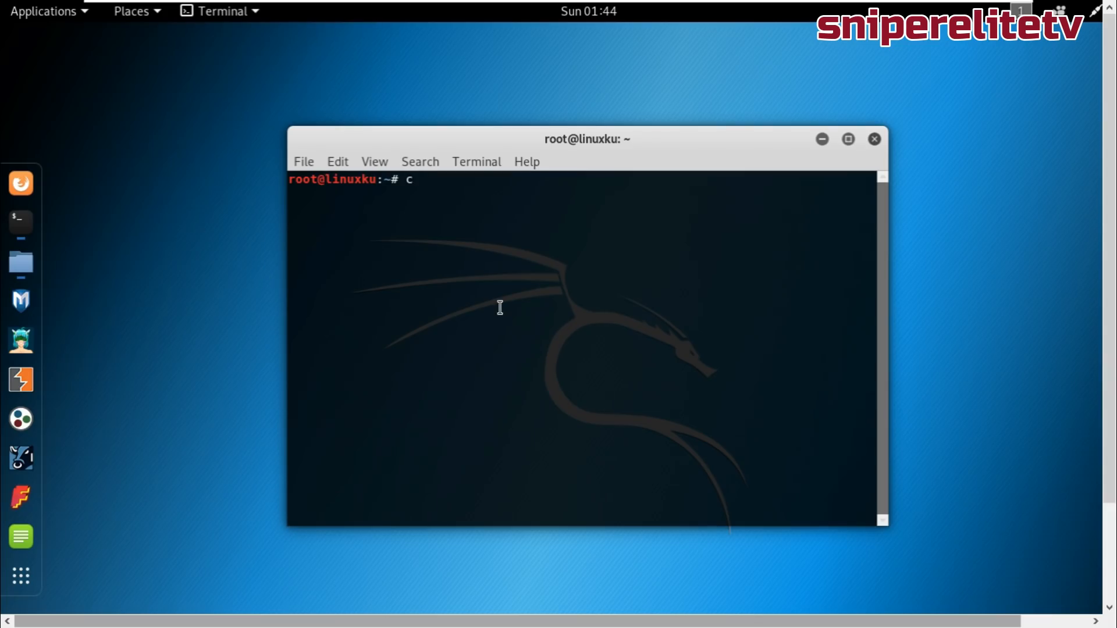
type("d Desktop")
key("Return")
type("ls")
key("Return")
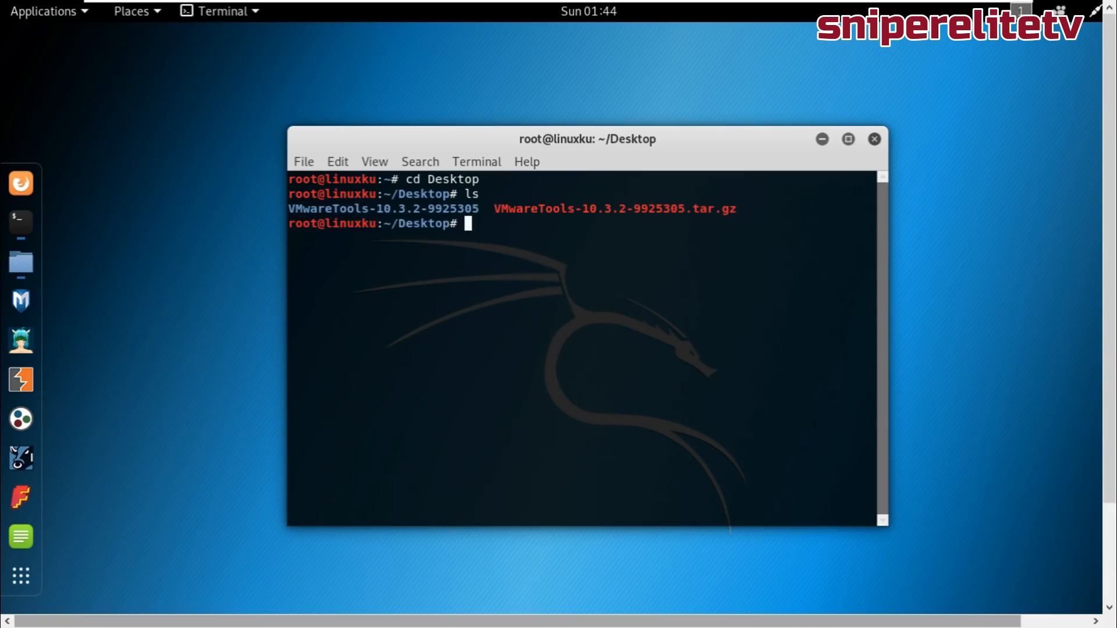
double_click(407, 209)
right_click(407, 210)
left_click(447, 228)
type("cd")
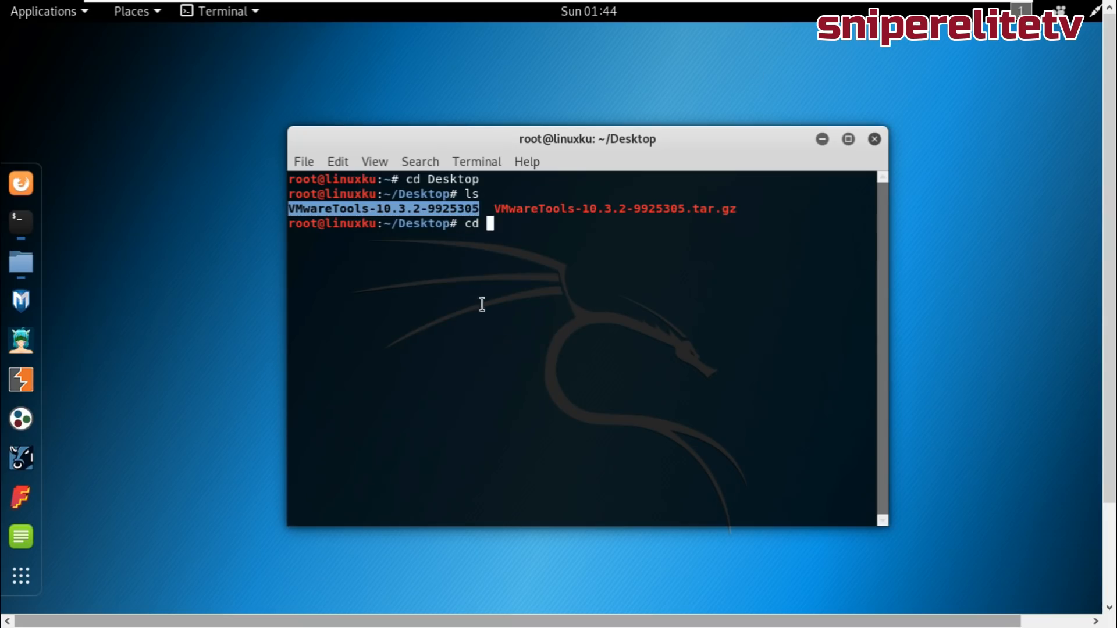
right_click(569, 263)
left_click(608, 321)
key("Return")
List the folder, then move into vmware-tools-distrib and list its files.
type("ls")
key("Return")
double_click(380, 252)
right_click(381, 256)
left_click(409, 274)
type("cd")
right_click(457, 347)
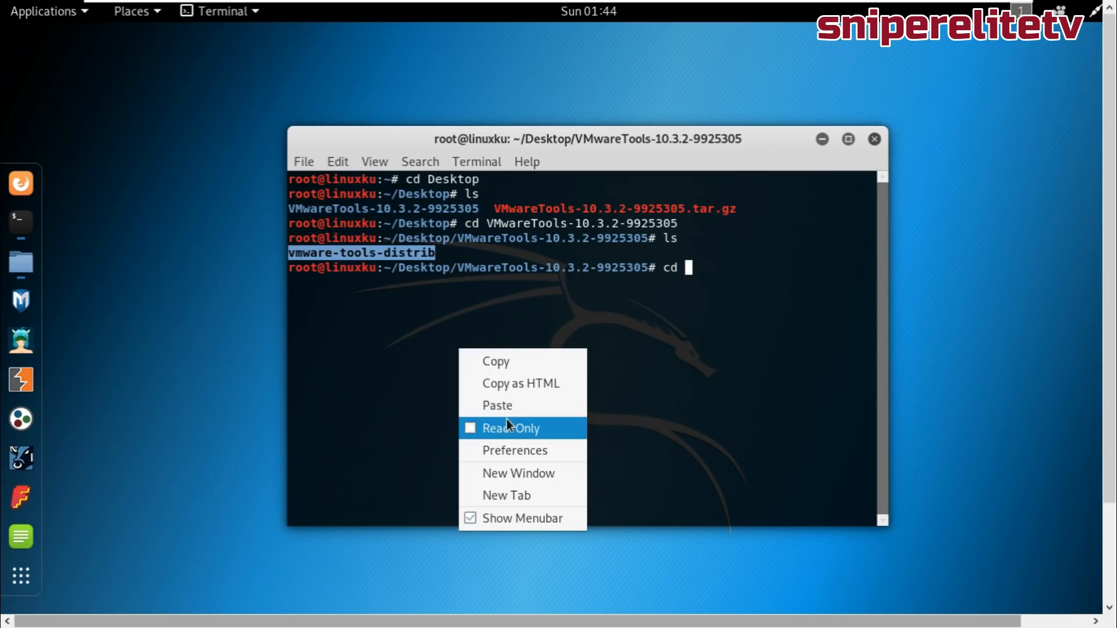
left_click(508, 410)
key("Return")
type("ls")
key("Return")
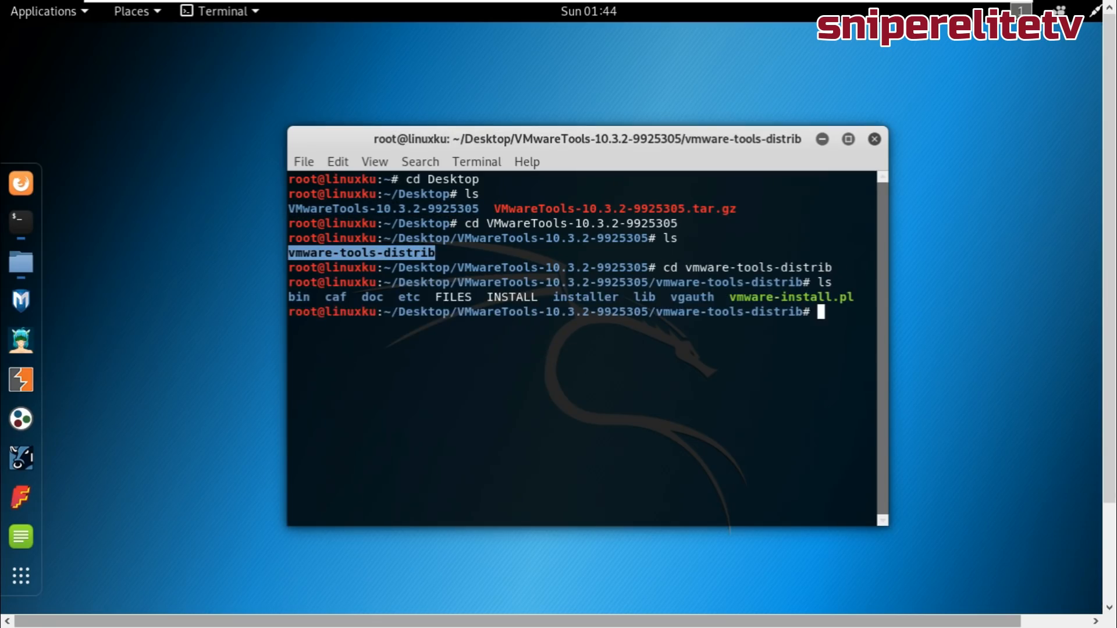
Switch the terminal to full screen and run perl vmware-install.pl.
double_click(791, 296)
left_click(373, 162)
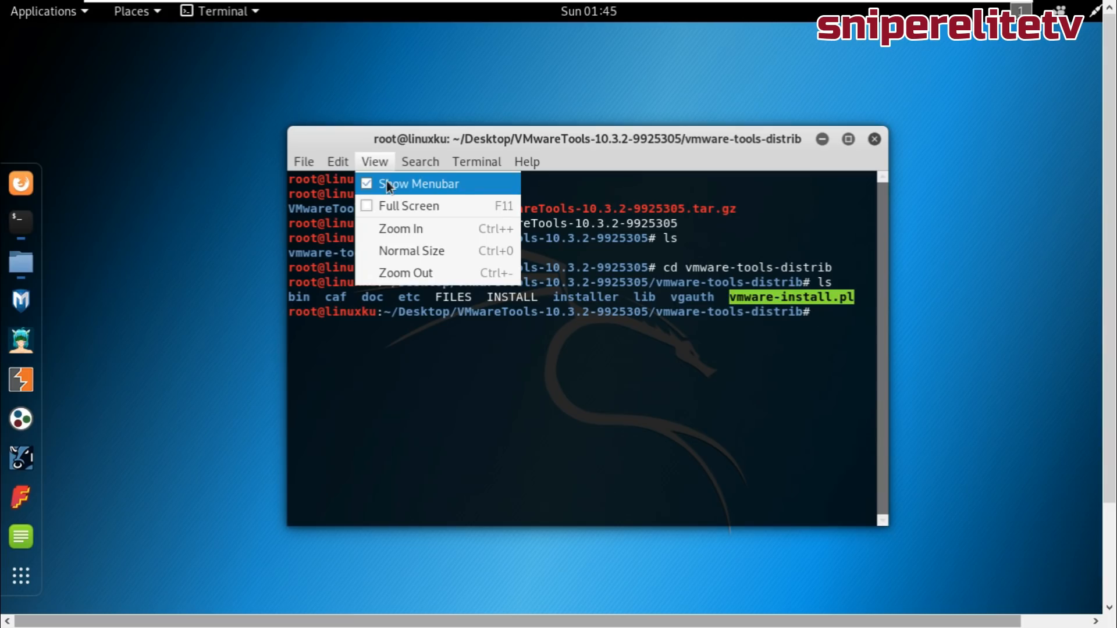
left_click(400, 206)
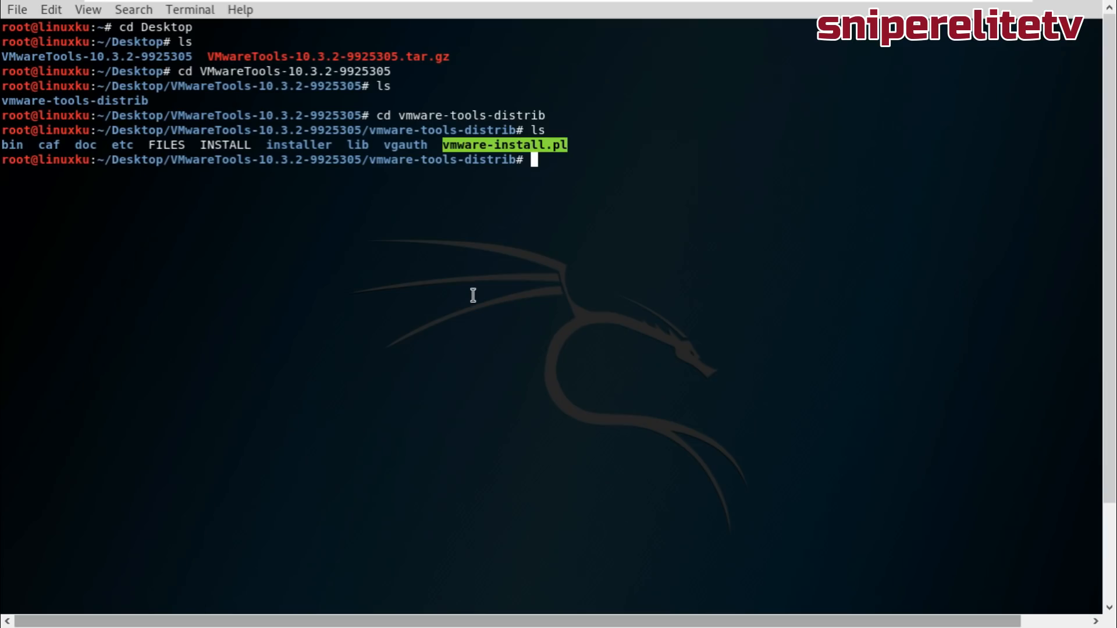
type("perl")
right_click(537, 153)
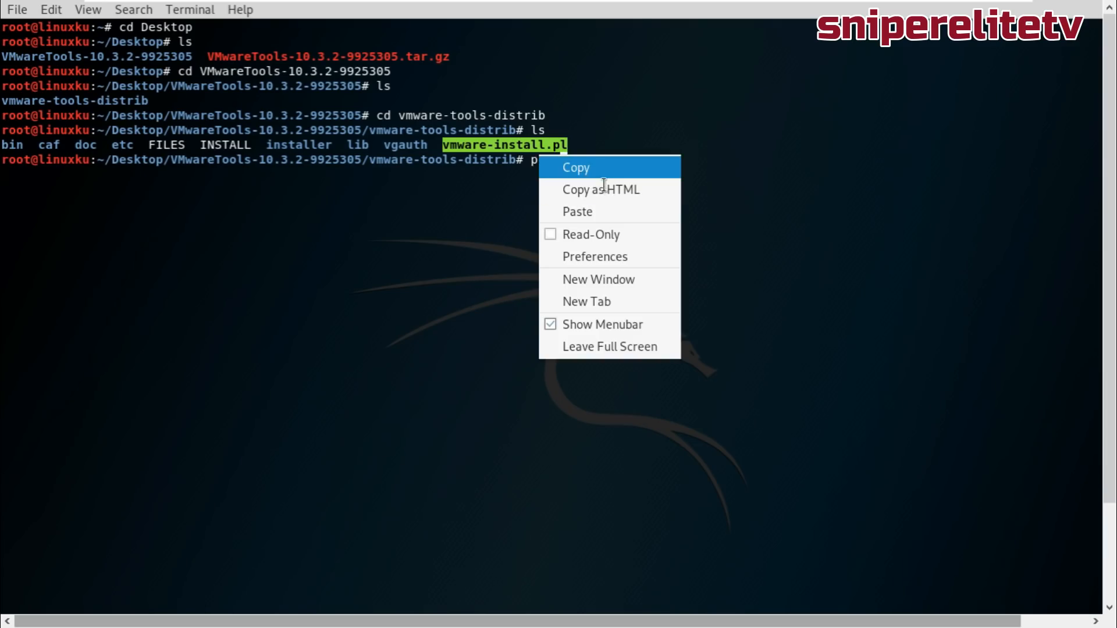
left_click(601, 174)
right_click(660, 155)
left_click(704, 215)
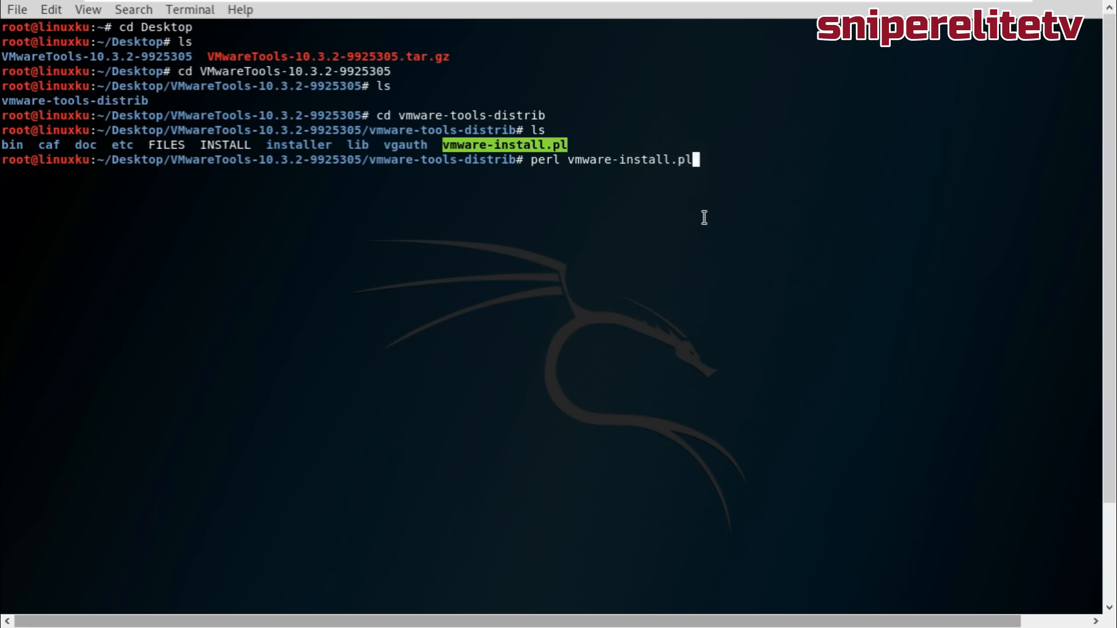
key("Return")
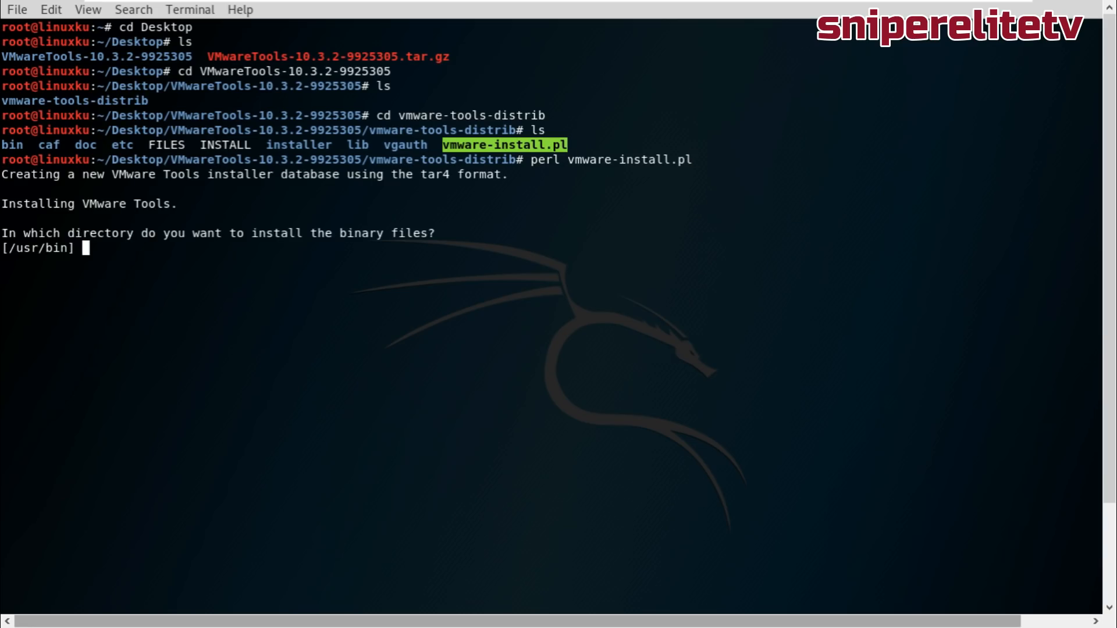
Accept the default install directories and agree to run the configuration.
key("Return")
key("Return")
key("Return")
key("Return")
key("Return")
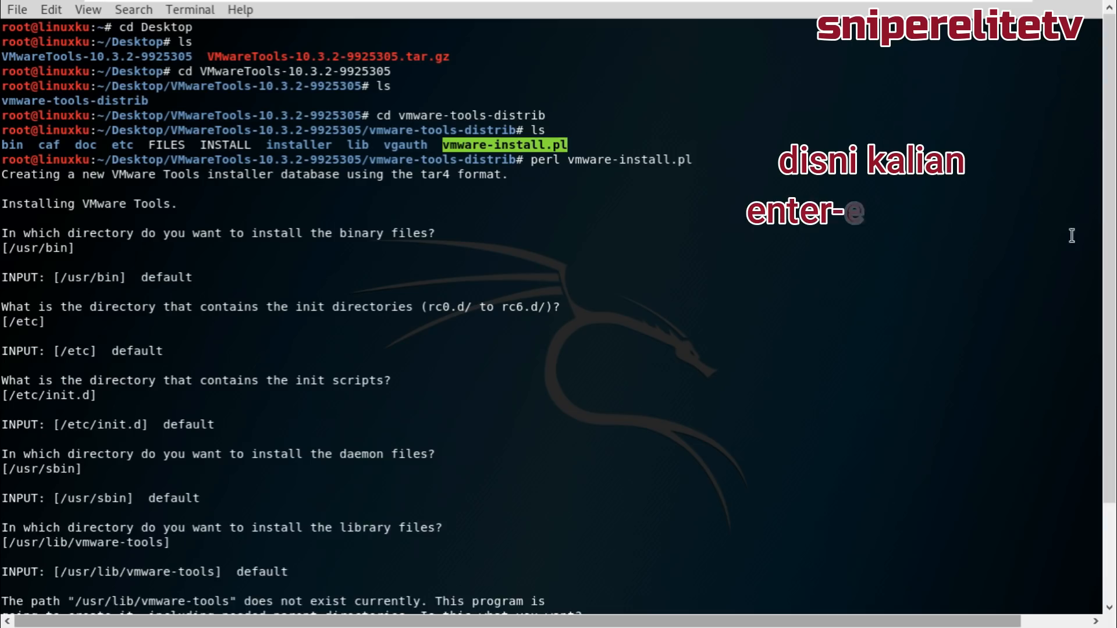
type("yes")
key("Return")
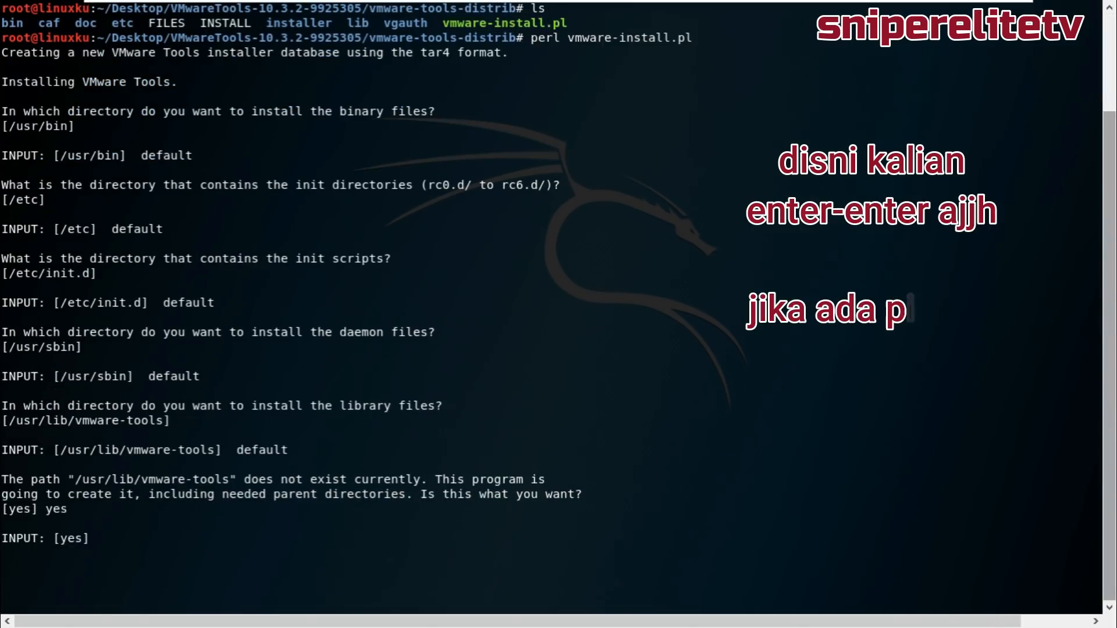
key("Return")
key("Return")
key("Return")
type("y")
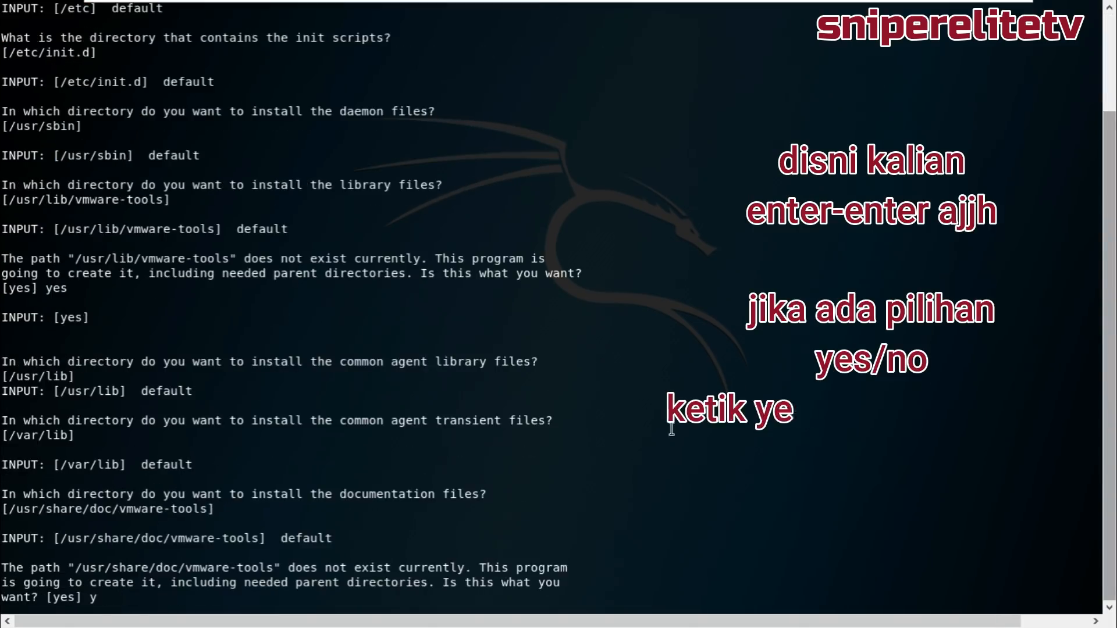
type("es")
key("Return")
type("yes")
key("Return")
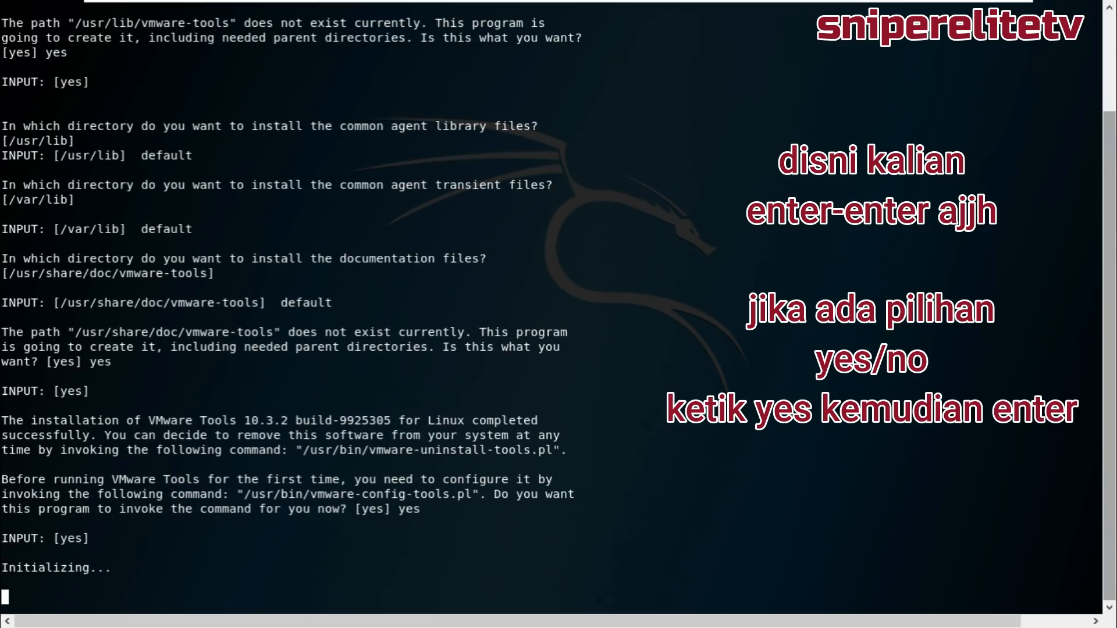
Enable shared folders, vmblock, automatic kernel modules and vgauth, leaving Common Agent disabled.
type("yes")
key("Return")
type("yes")
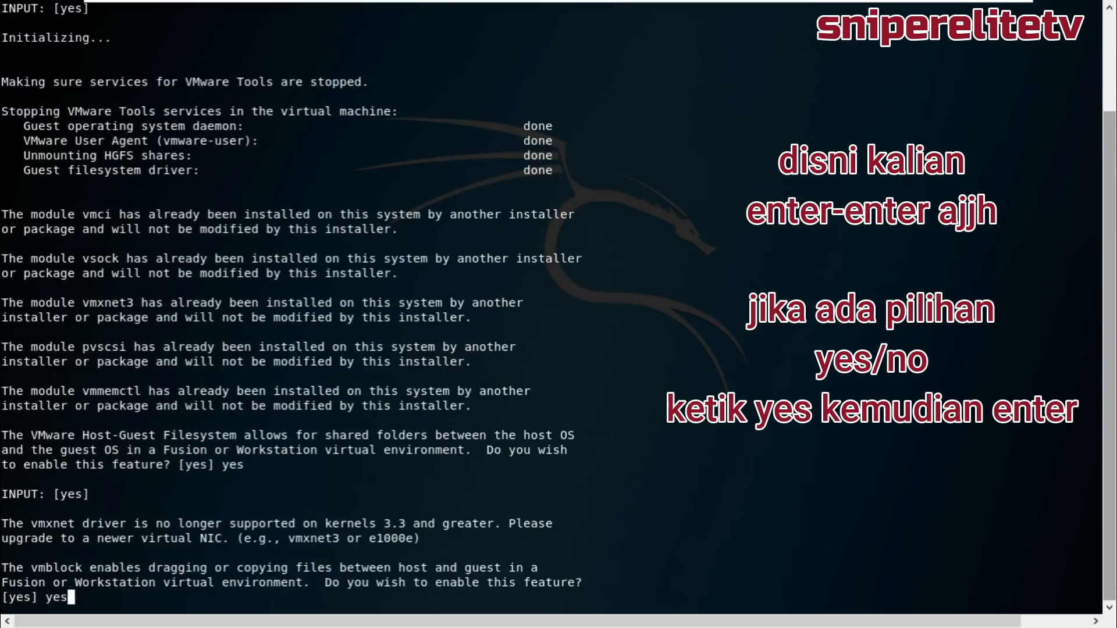
key("Return")
type("yes")
key("Return")
type("yes")
key("Return")
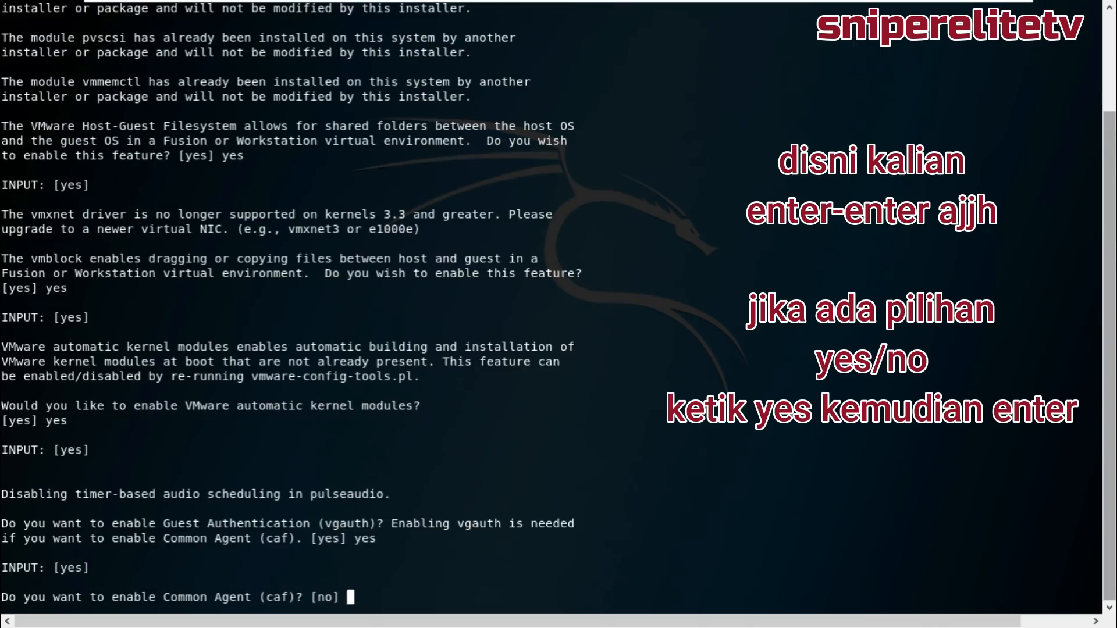
key("Return")
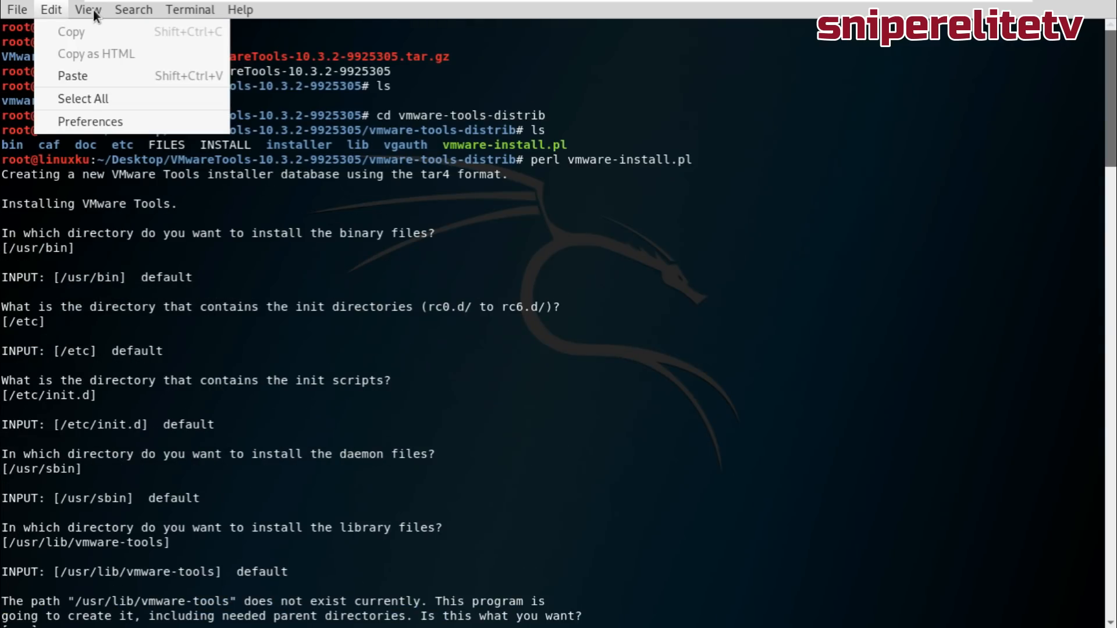
Exit the terminal's full screen mode.
left_click(94, 10)
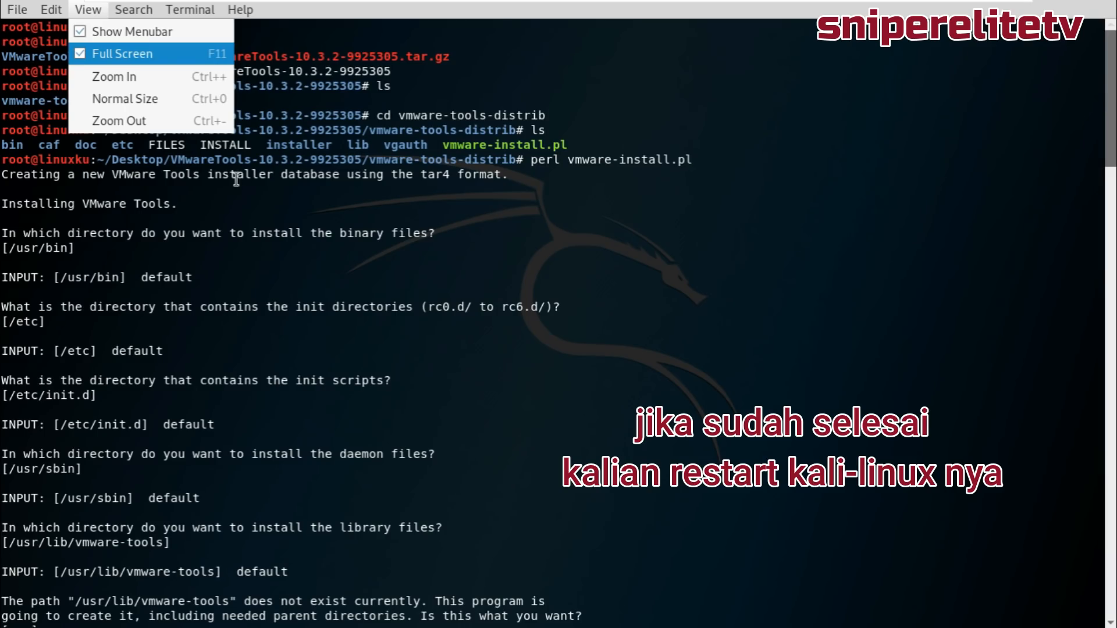
key("Return")
left_click(1096, 14)
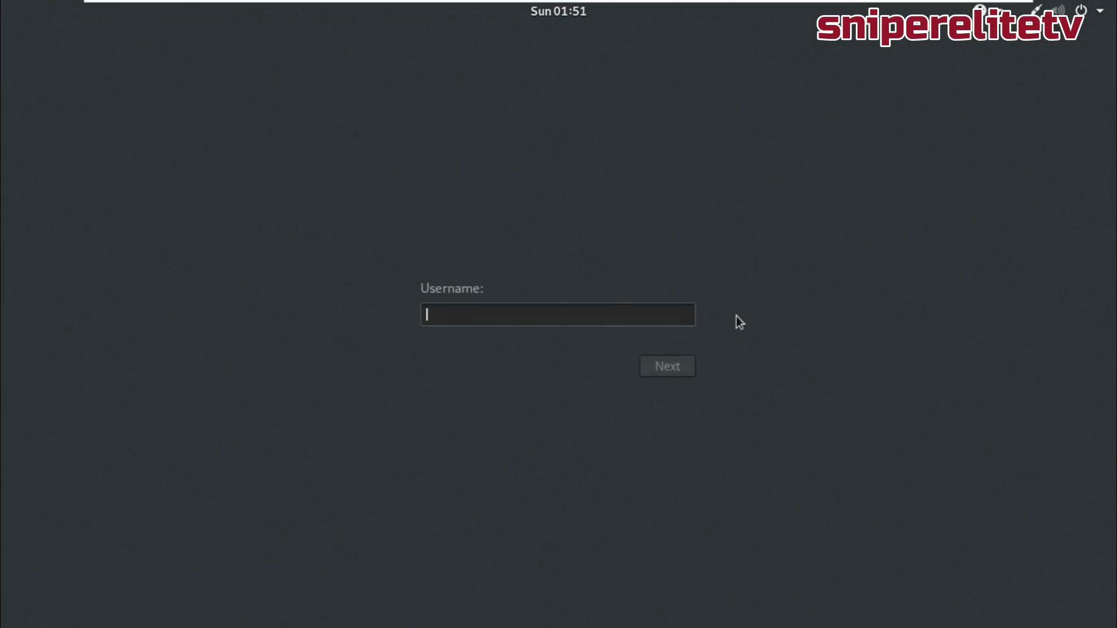
Sign back in to Kali as root with the password after the restart.
type("root")
key("Return")
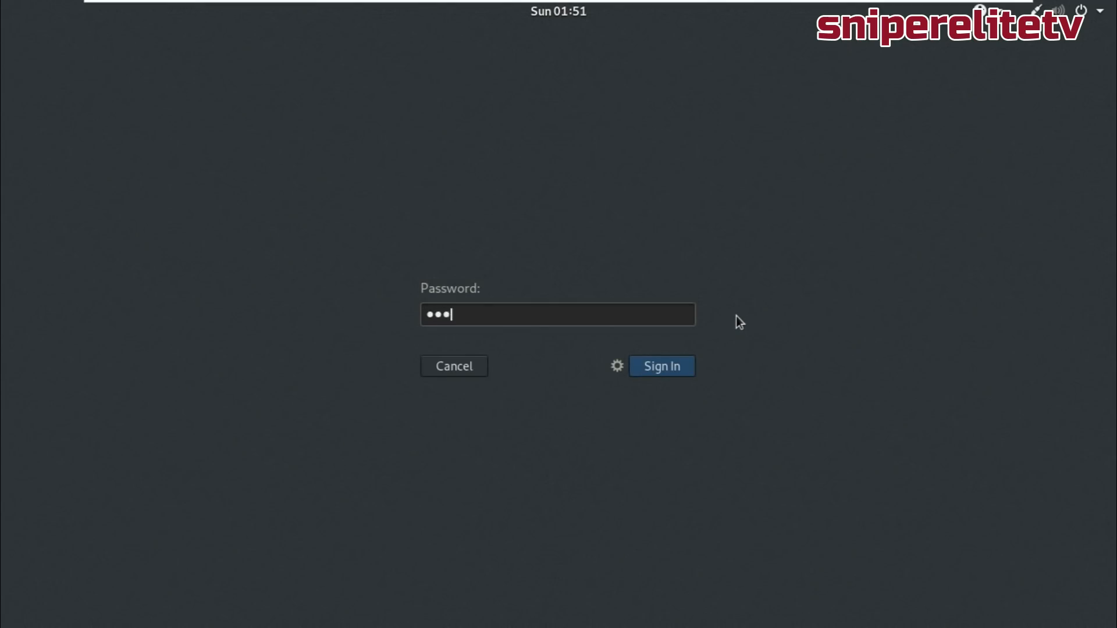
key("Return")
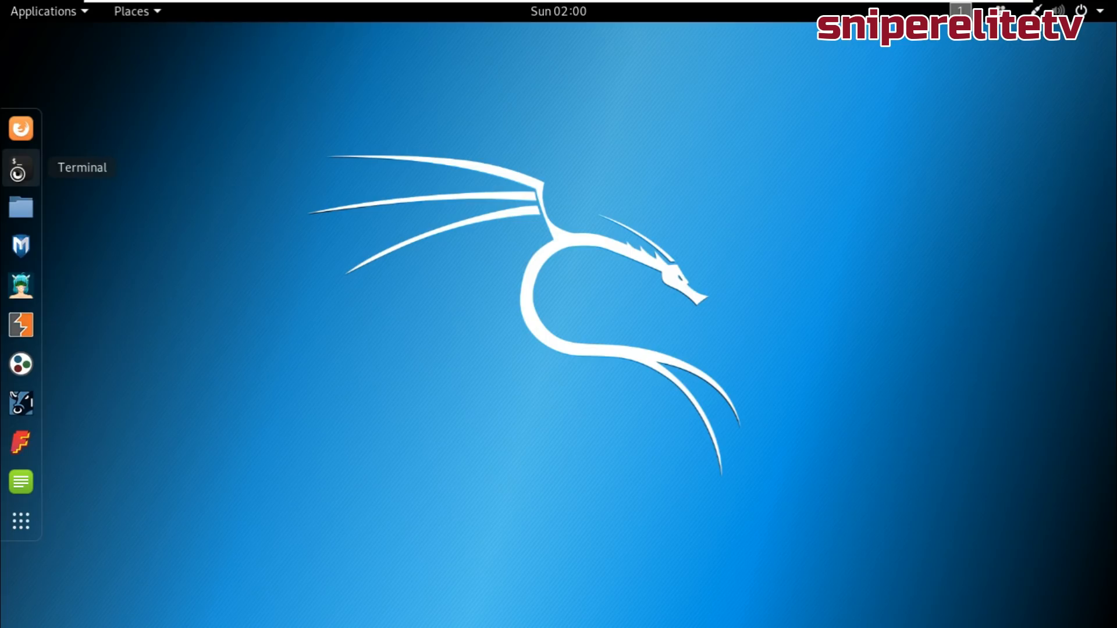
left_click(20, 168)
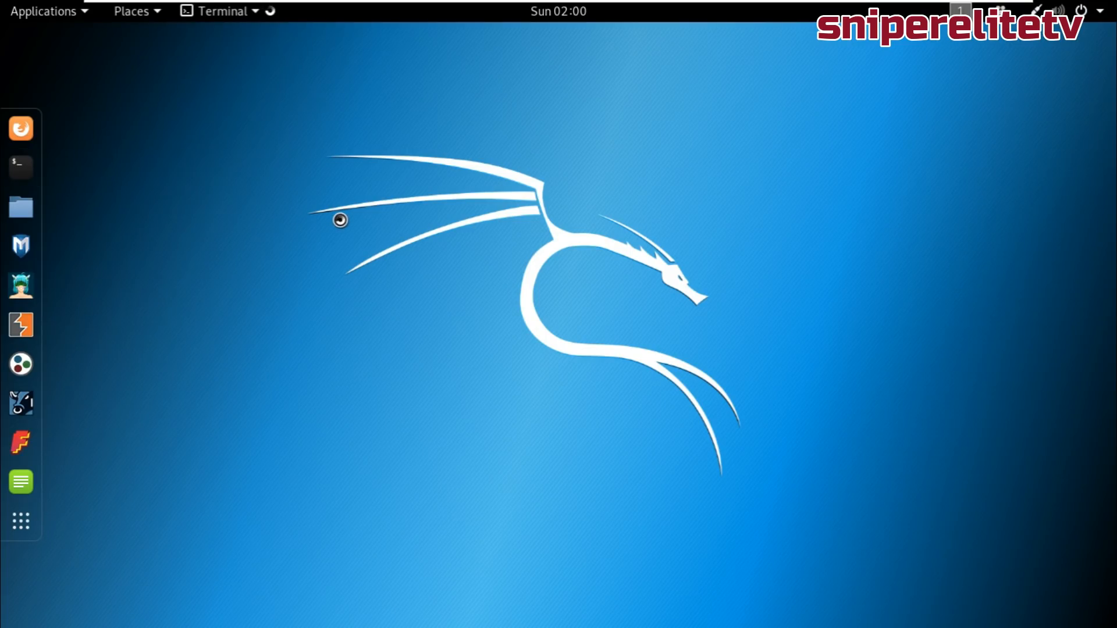
Refresh the package lists with apt update.
type("apt updatw")
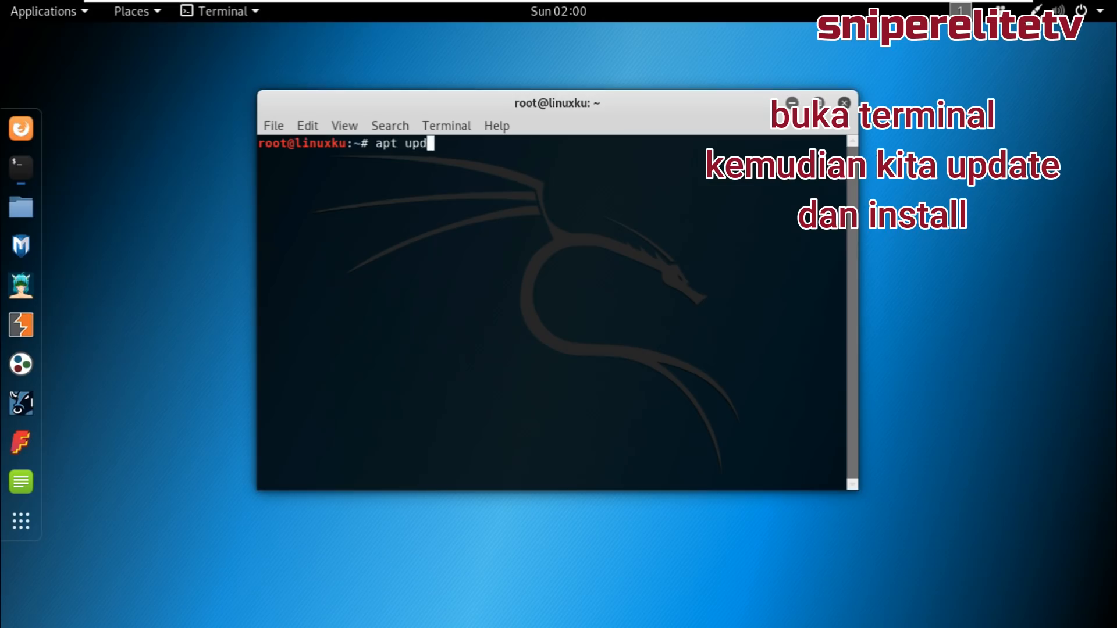
key("BackSpace")
key("BackSpace")
type("te")
key("Return")
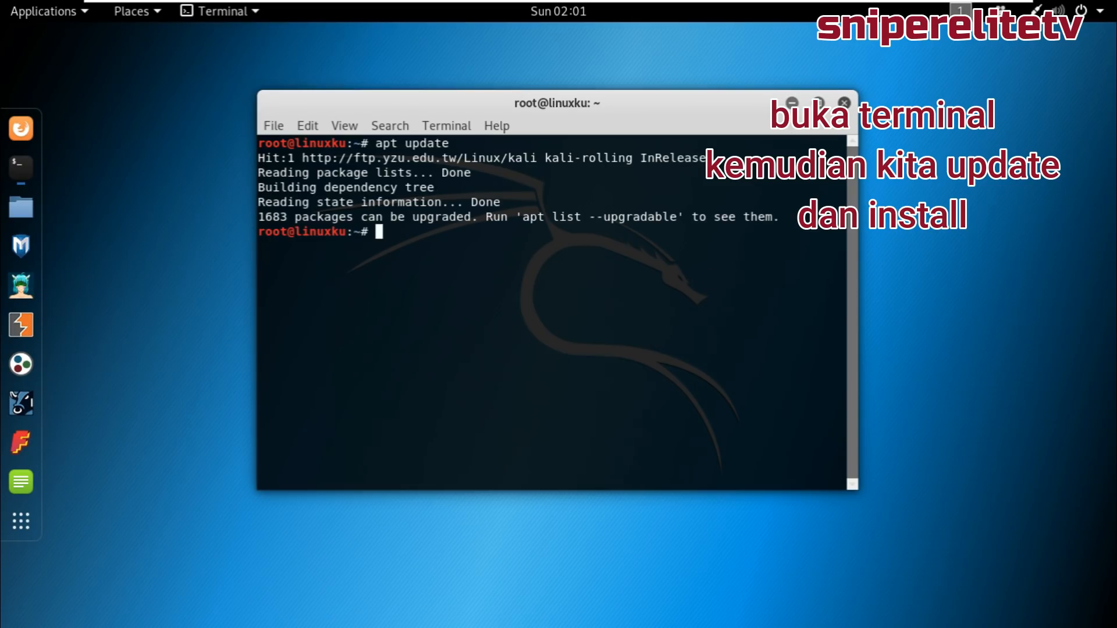
Install cmatrix with apt and launch it.
type("apt install cmatrix")
key("Return")
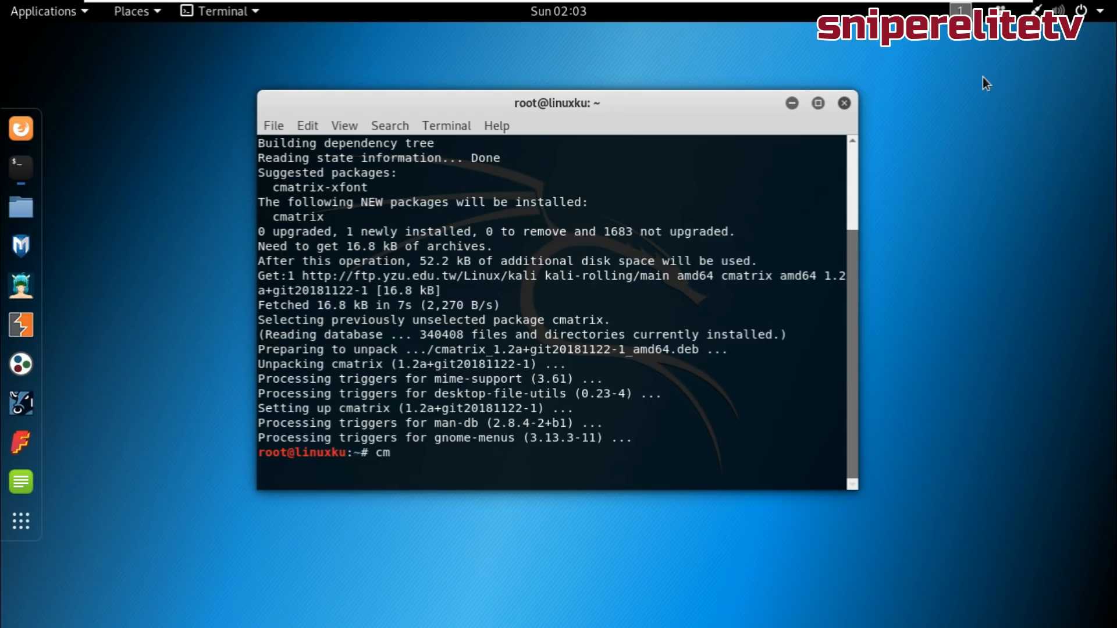
type("trix")
key("Return")
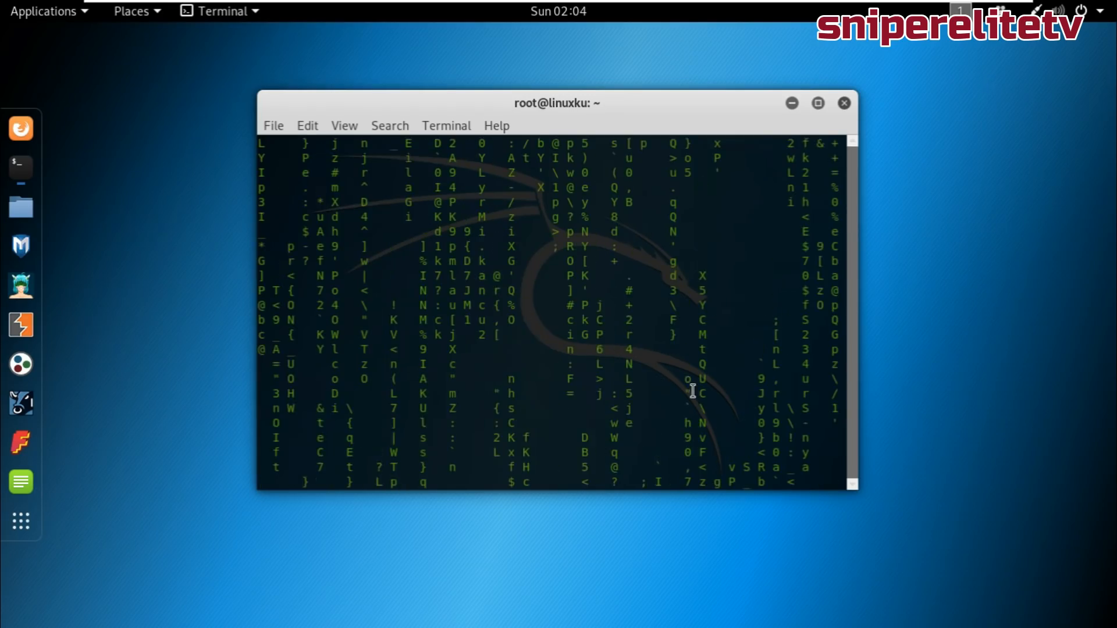